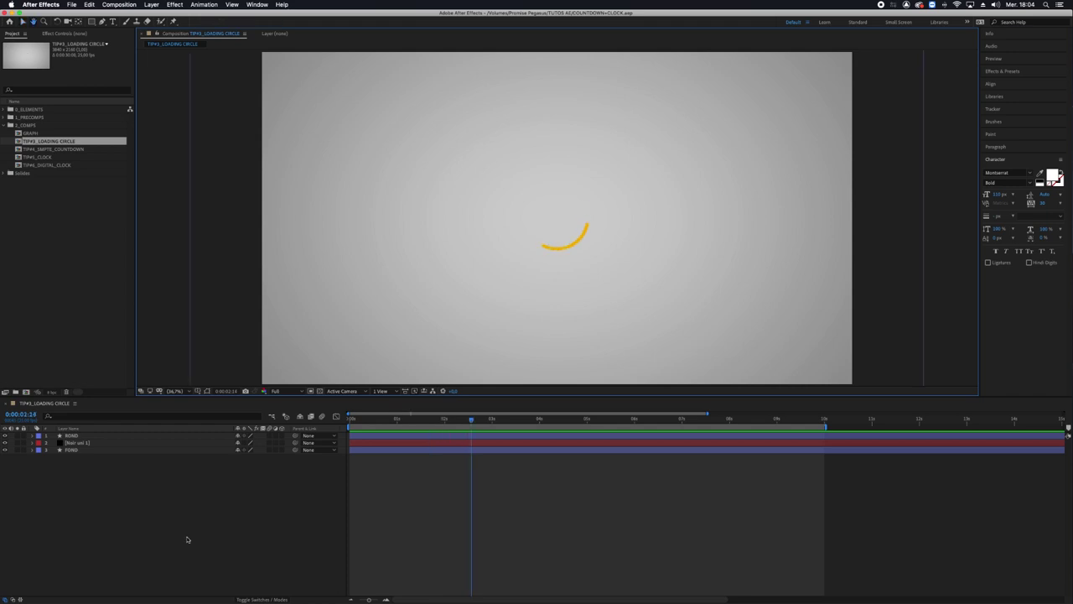
Step: Create a new HDTV 1080 25 composition with a duration of 10 seconds
key(super+n)
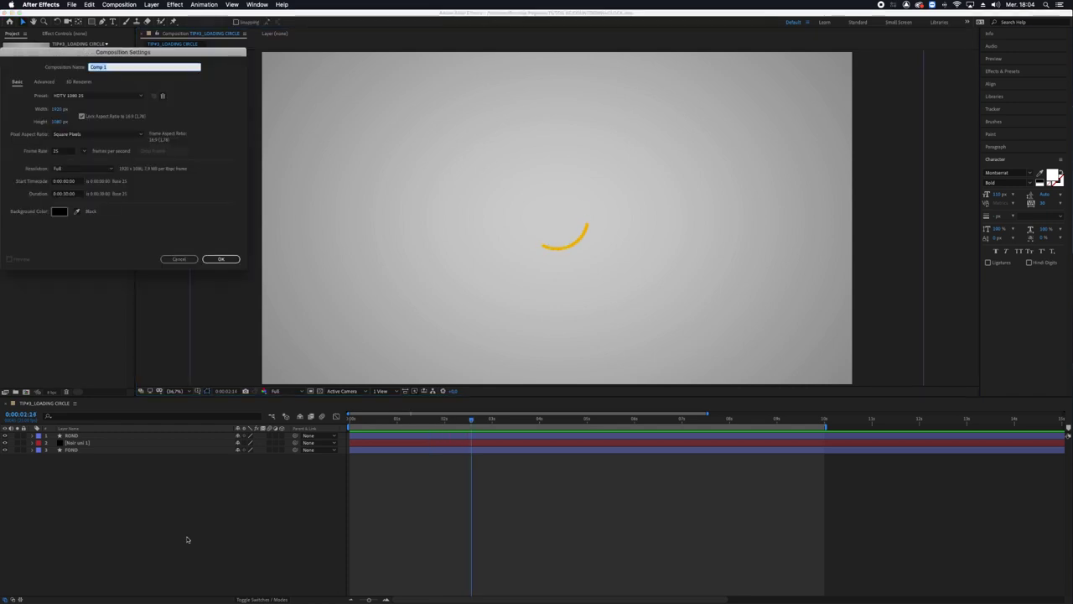
click(81, 193)
text(1000)
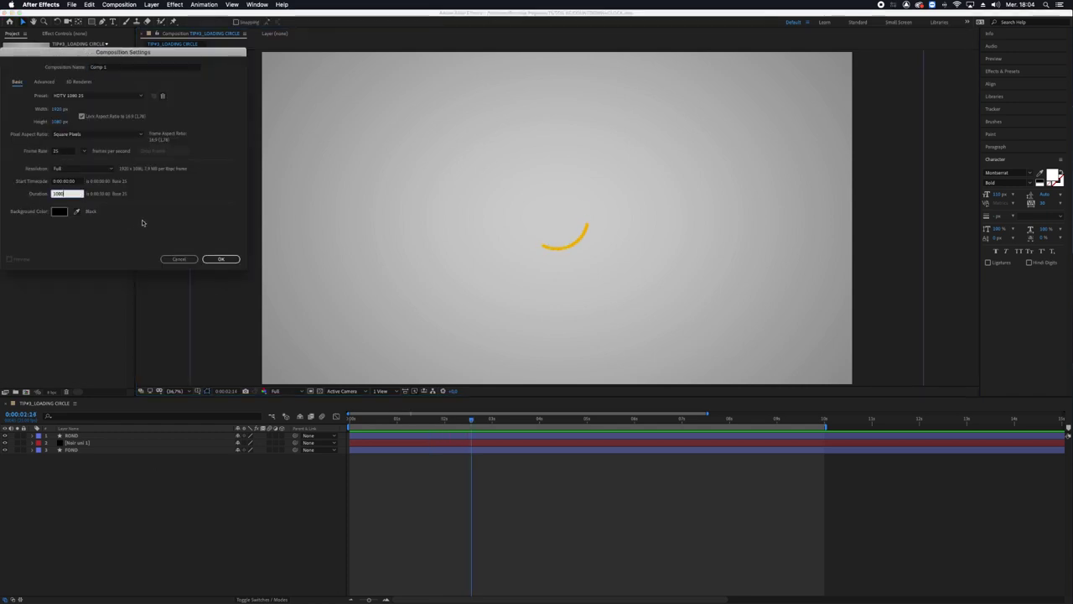
click(221, 258)
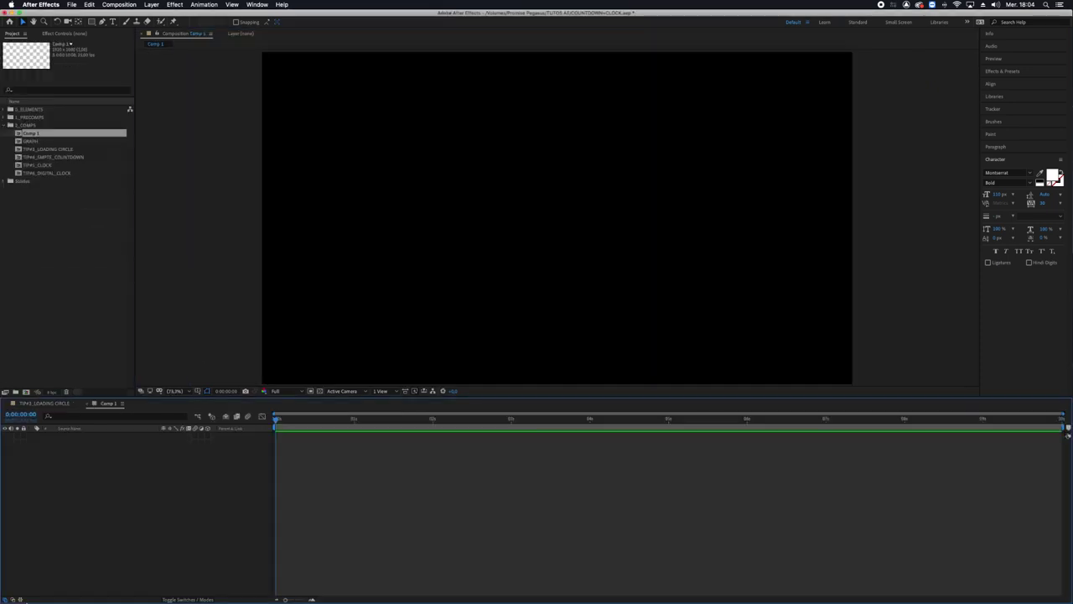
Step: Show the Title/Action Safe guides and draw a large circle outward from the composition's centre with the Ellipse tool
click(199, 391)
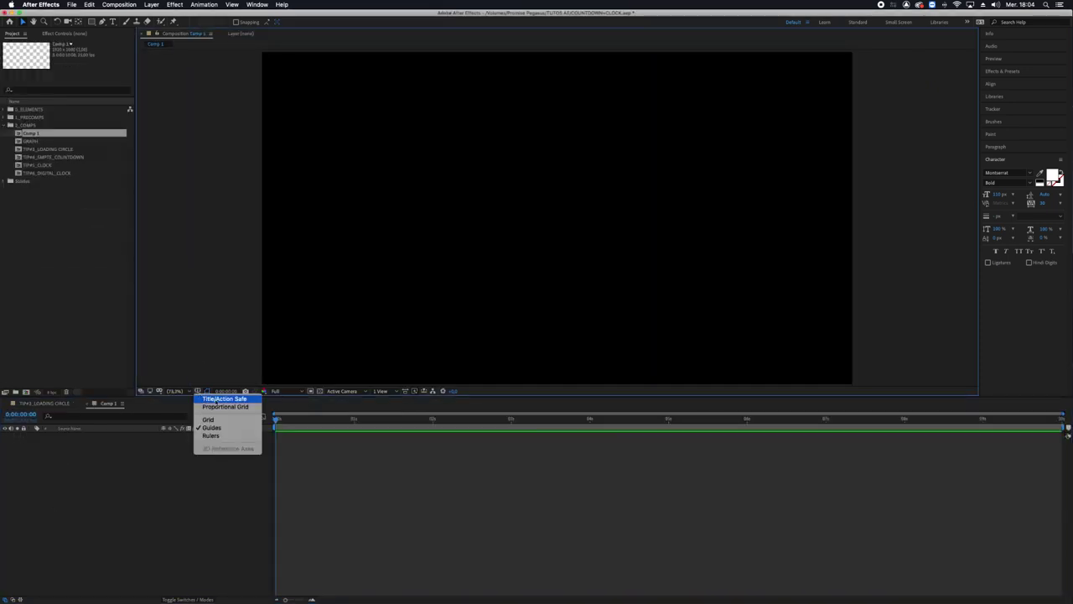
click(225, 399)
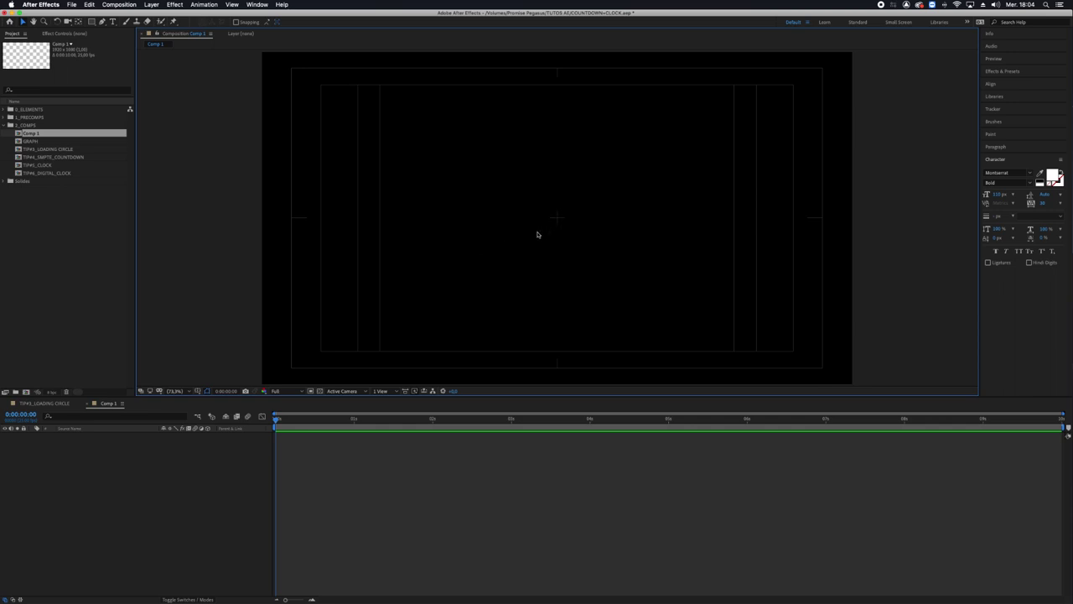
drag(97, 27, 111, 43)
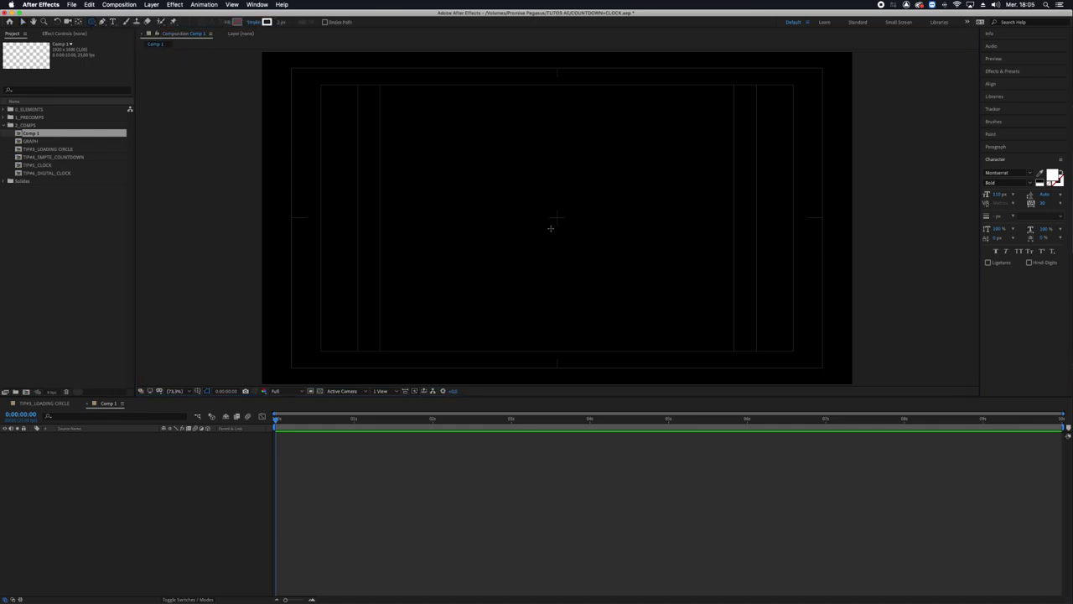
click(557, 217)
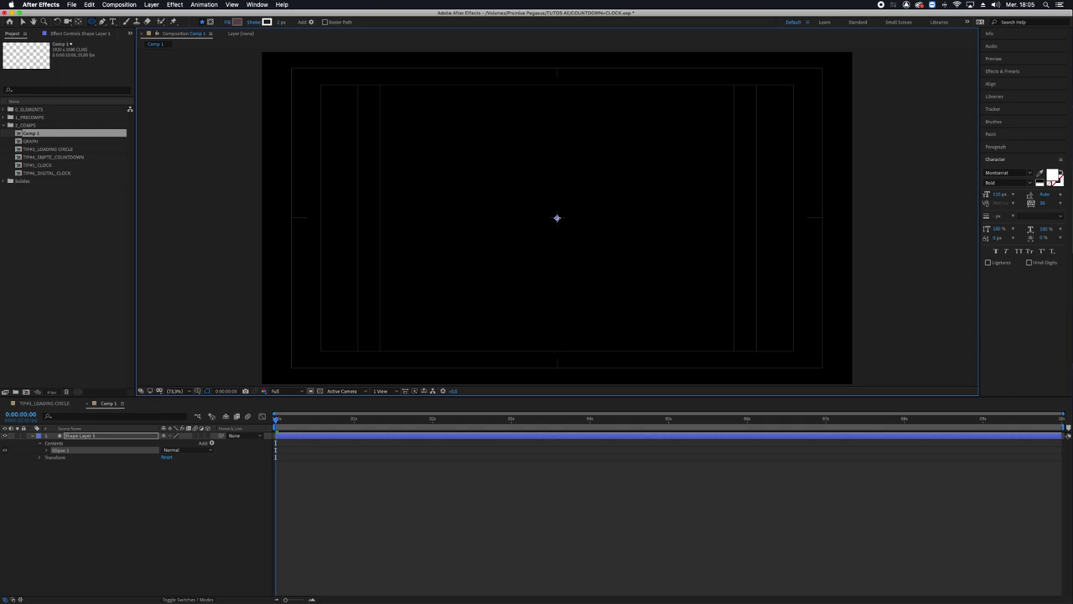
drag(557, 218, 452, 152)
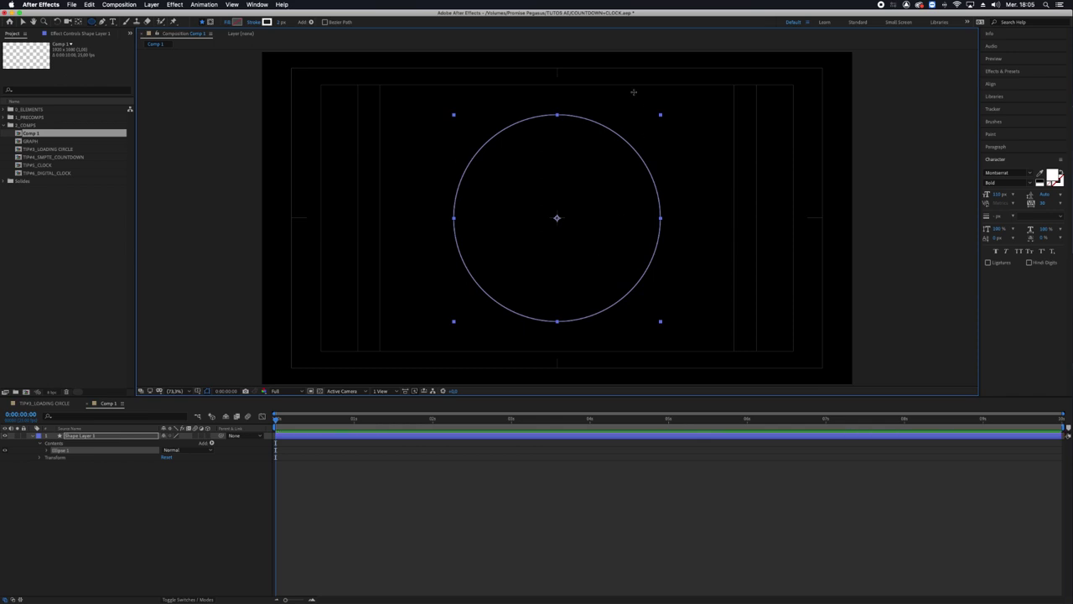
Step: Set the circle's fill to None and its white stroke width to 20 px
click(226, 24)
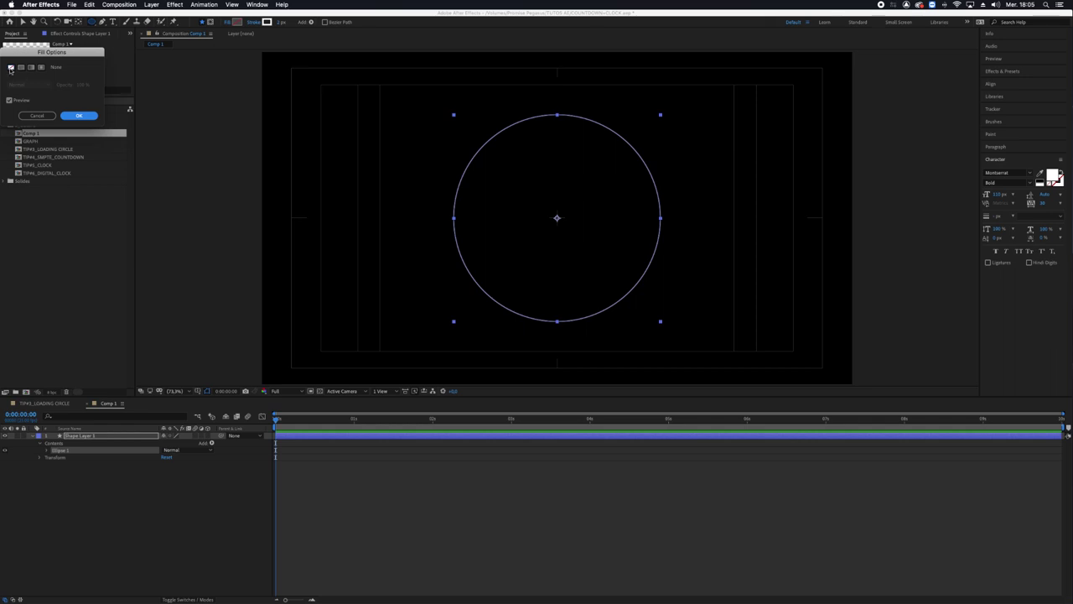
click(11, 68)
click(79, 114)
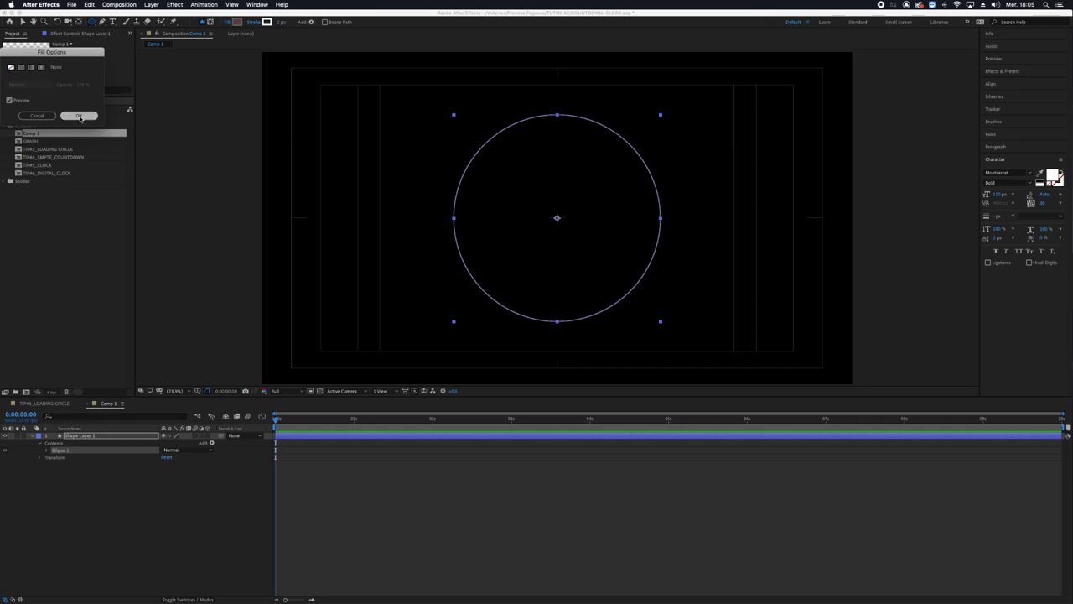
click(279, 22)
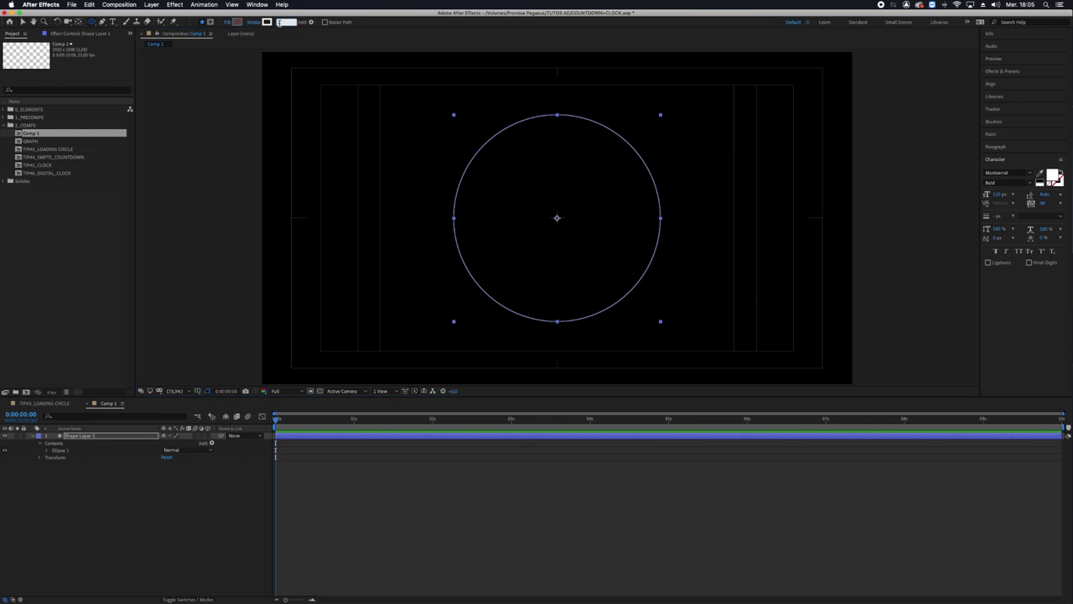
text(20)
key(Return)
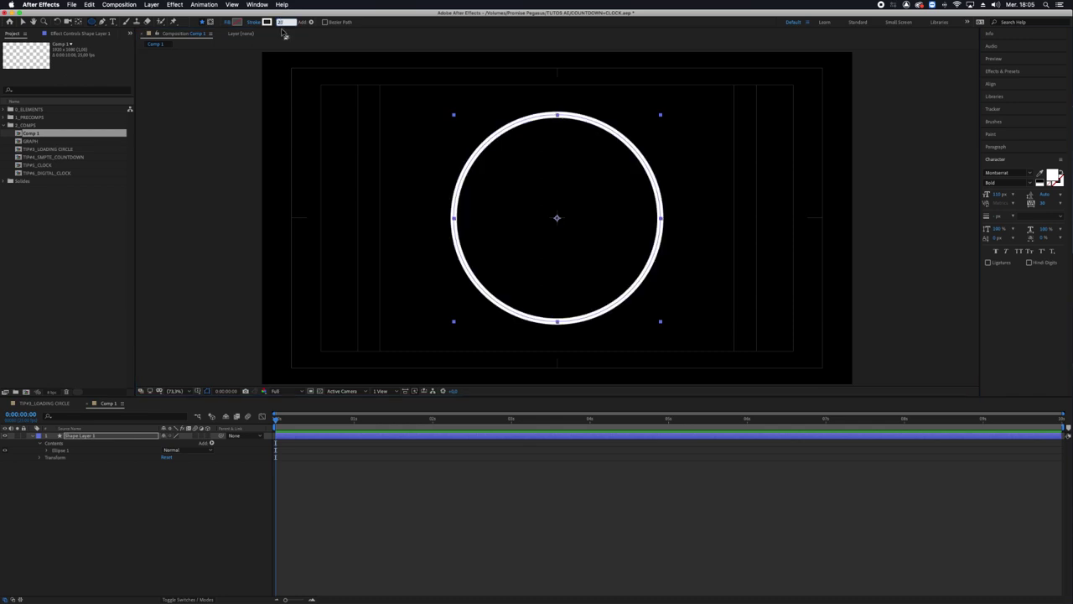
click(275, 44)
Step: Add Trim Paths to the circle's shape layer and set its End to 0%
click(85, 436)
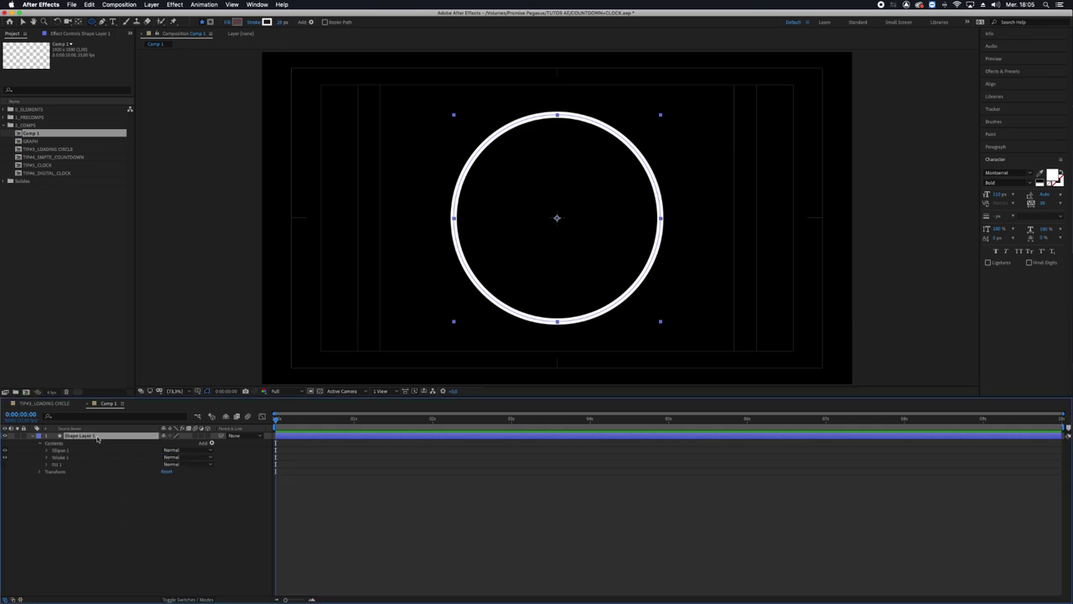
click(210, 444)
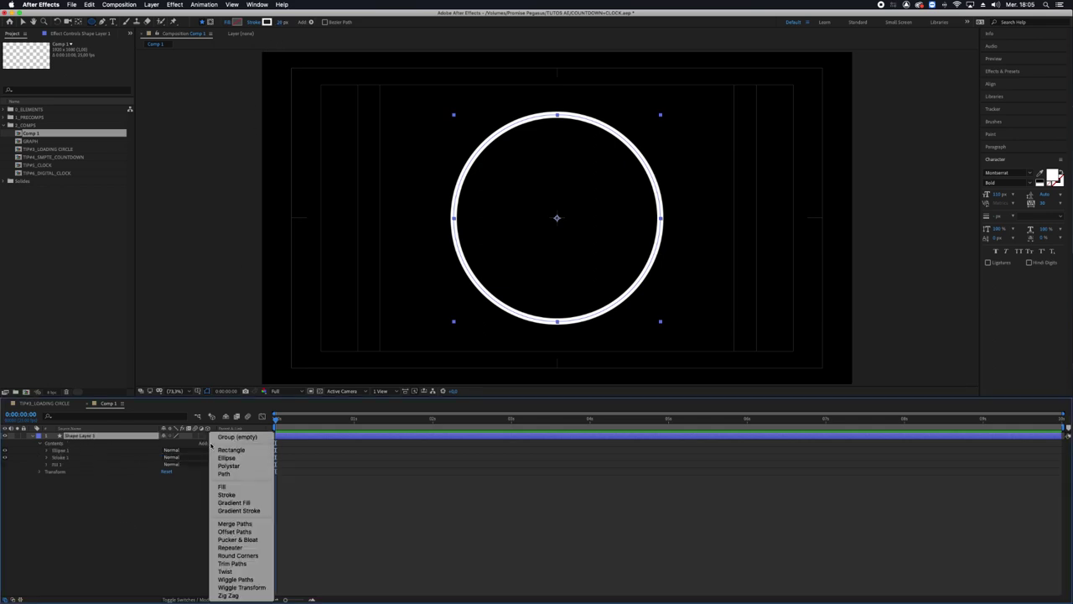
click(224, 563)
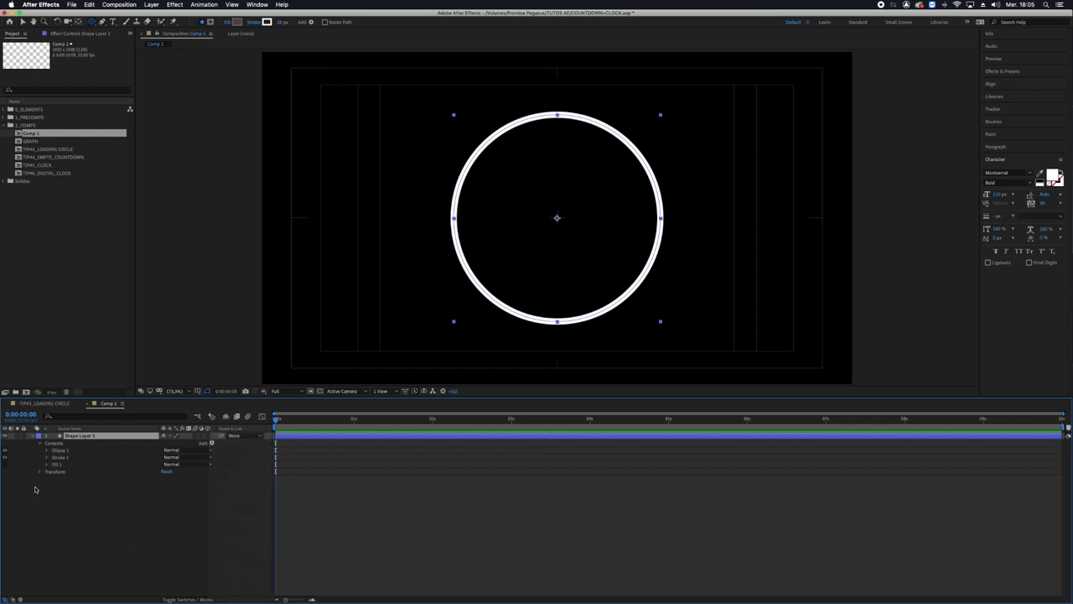
click(46, 457)
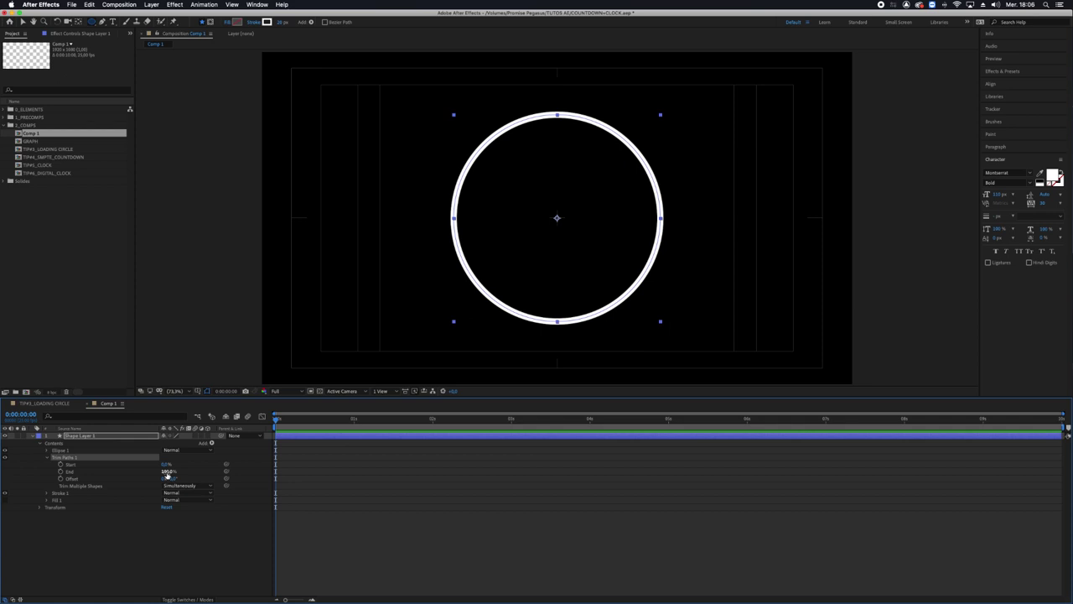
drag(168, 474, 81, 473)
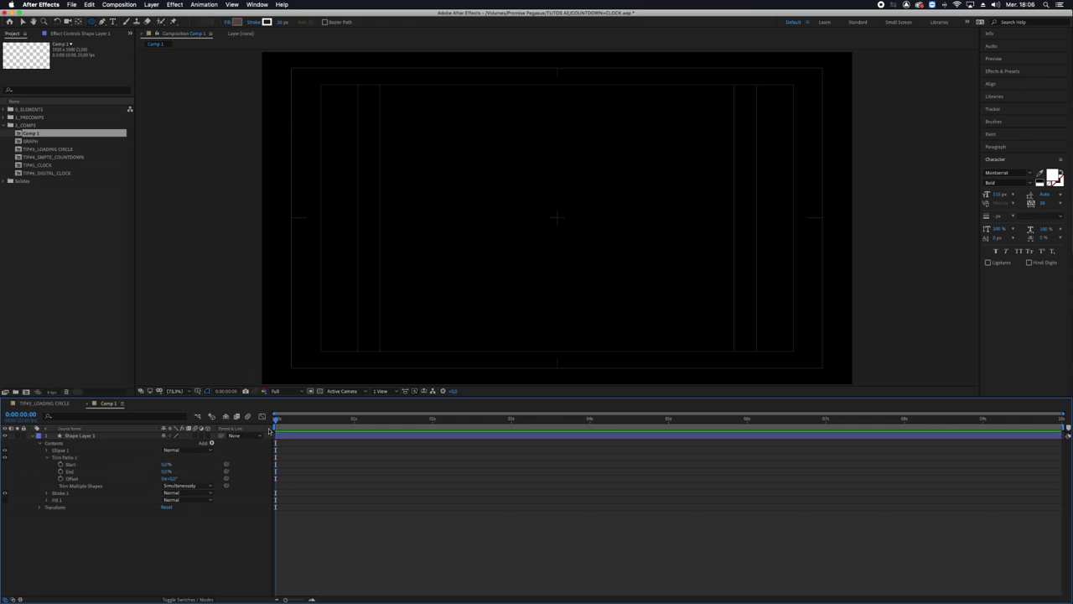
Step: Keyframe the Trim Paths Start from 0% at 0 seconds to 100% at 1 second
drag(282, 419, 210, 420)
click(61, 465)
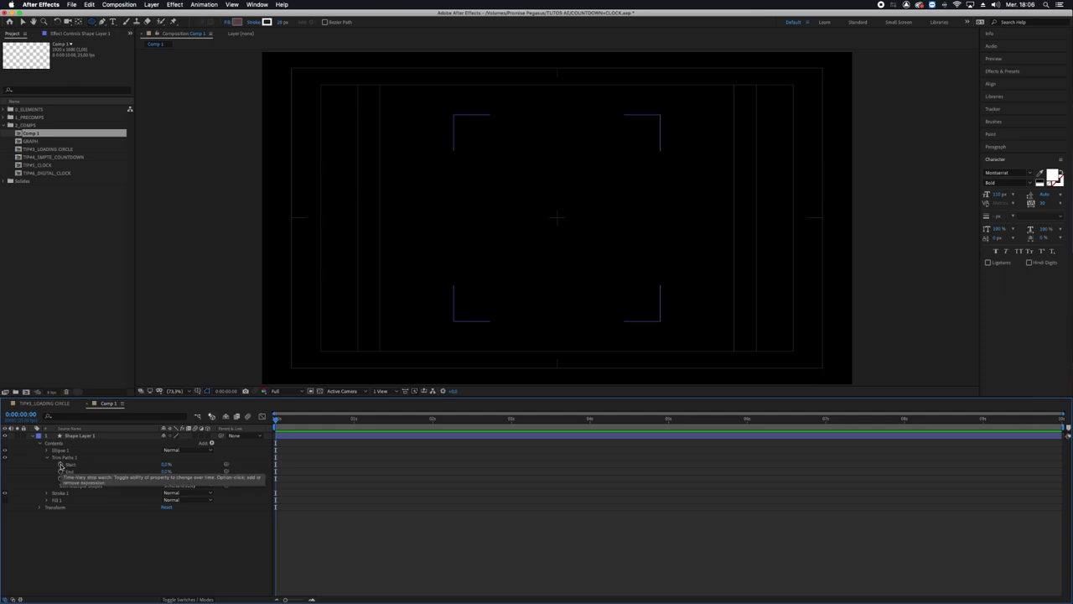
click(354, 422)
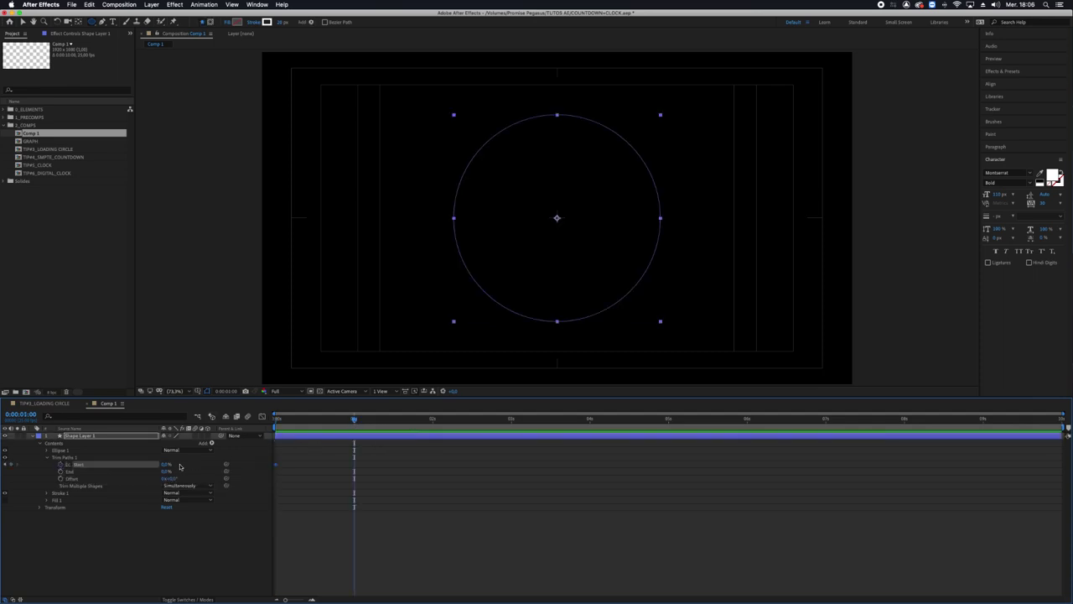
drag(179, 466, 267, 466)
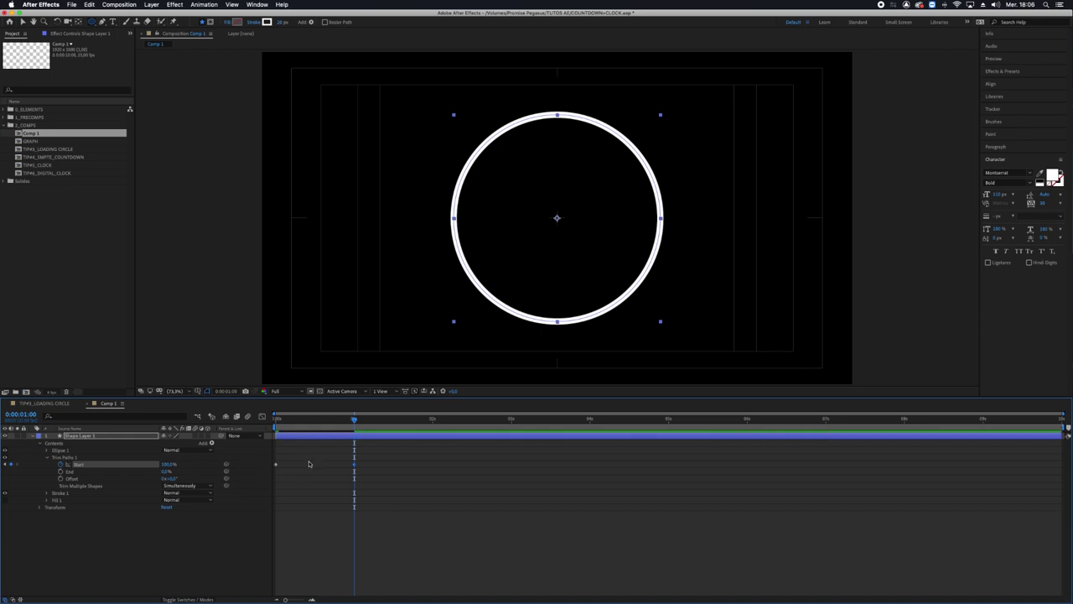
Step: Keyframe the Trim Paths End from 0% at 1 second to 100% at 2 seconds and preview the animation
click(60, 472)
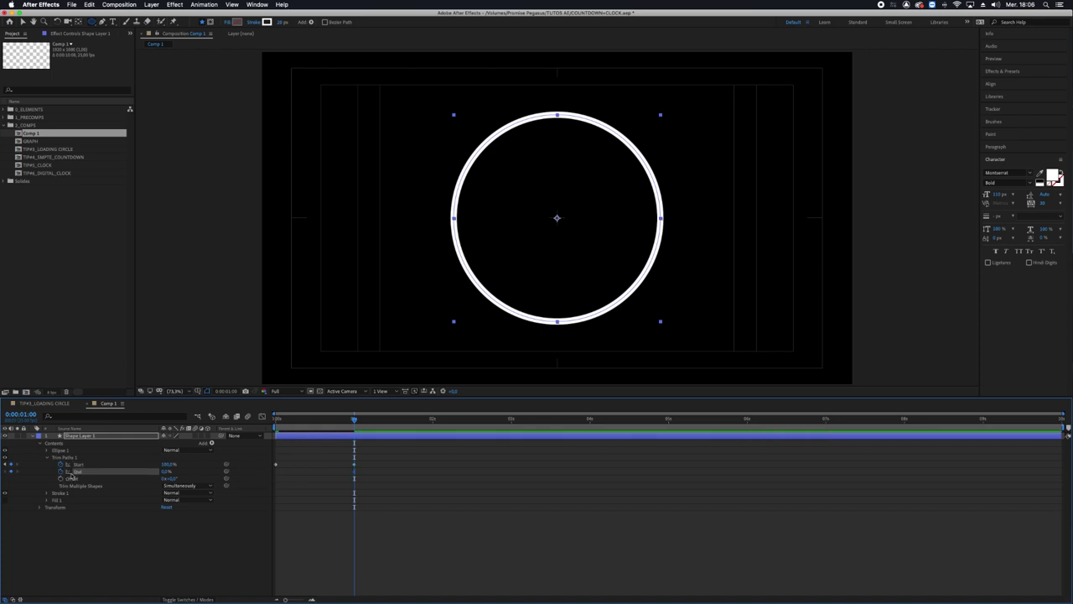
click(431, 422)
drag(166, 472, 344, 500)
key(space)
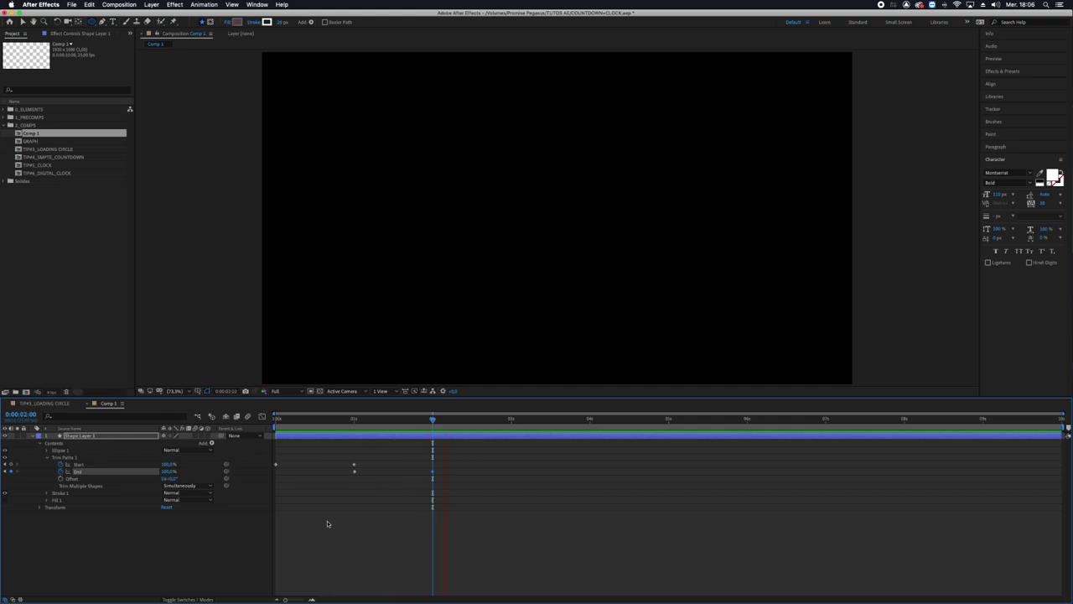
key(space)
Step: Keyframe the Trim Paths Offset from 0° at 0 seconds to one full revolution at 2 seconds
drag(356, 421, 149, 422)
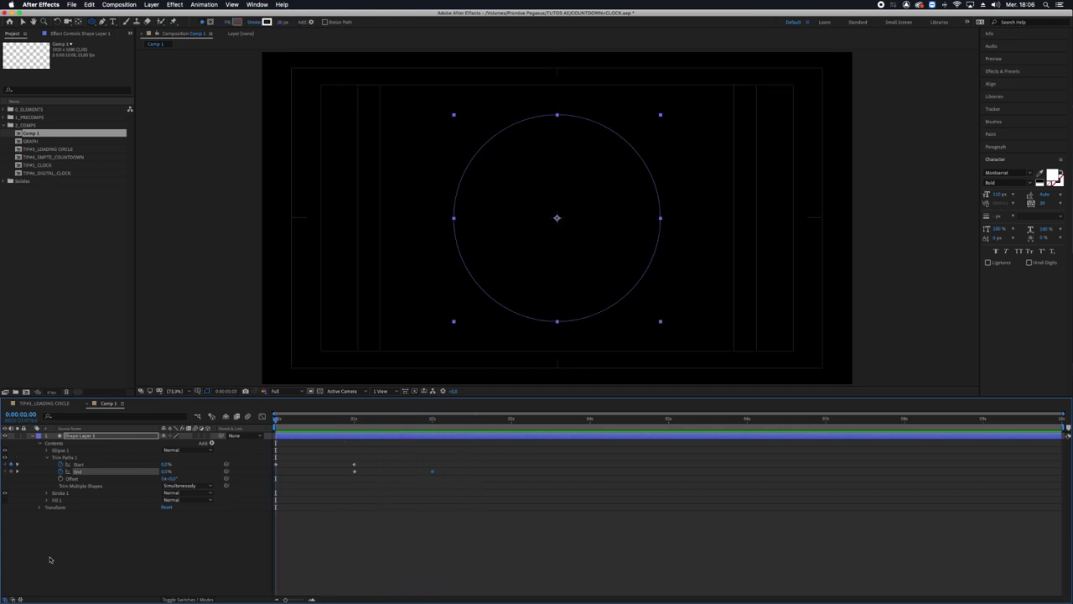
click(80, 560)
click(64, 500)
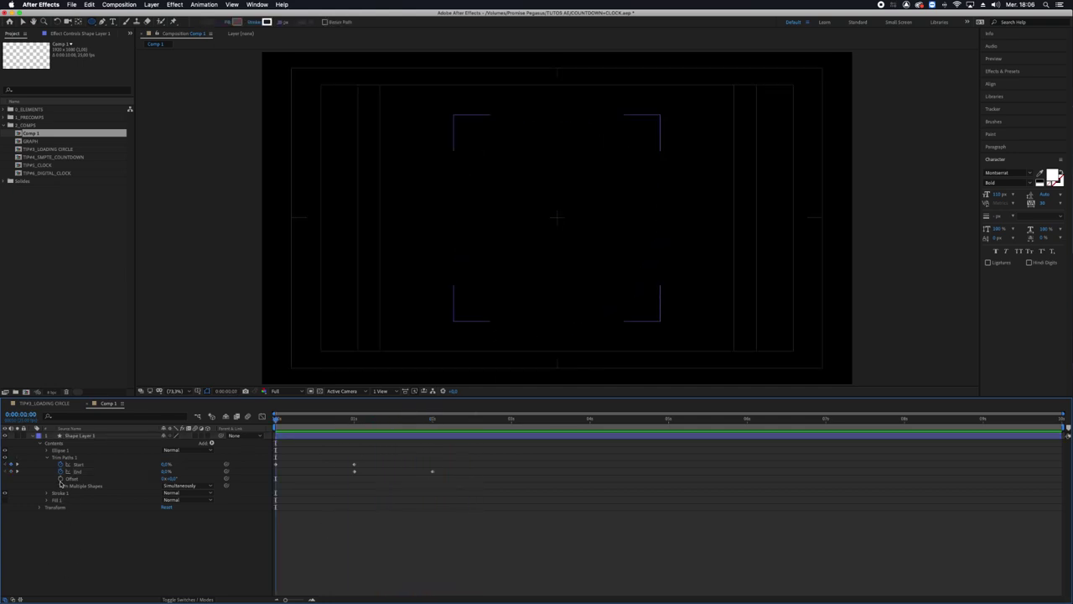
click(62, 479)
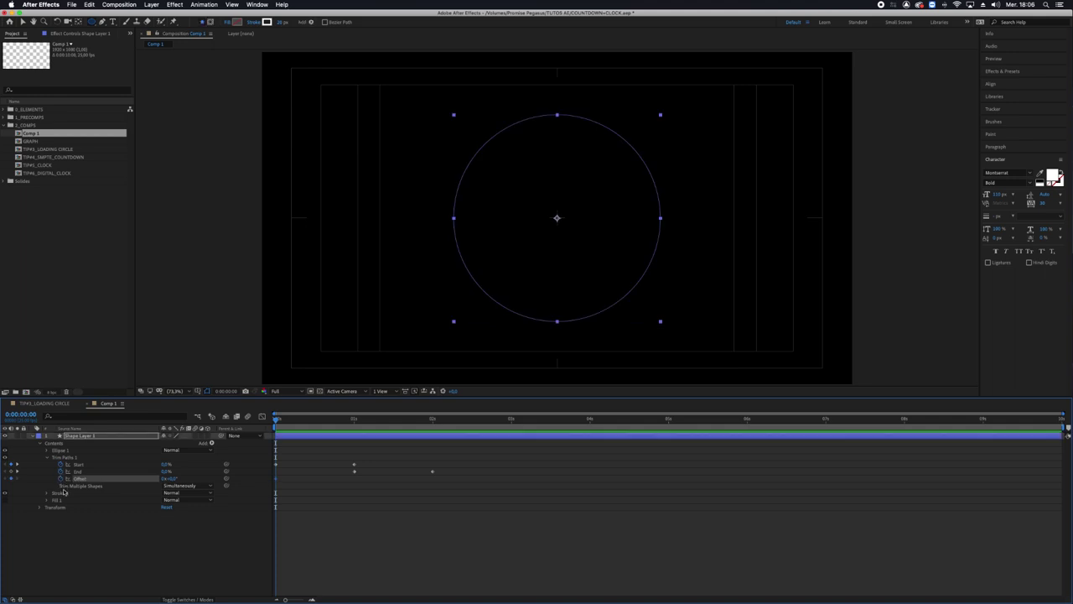
key(k)
key(k)
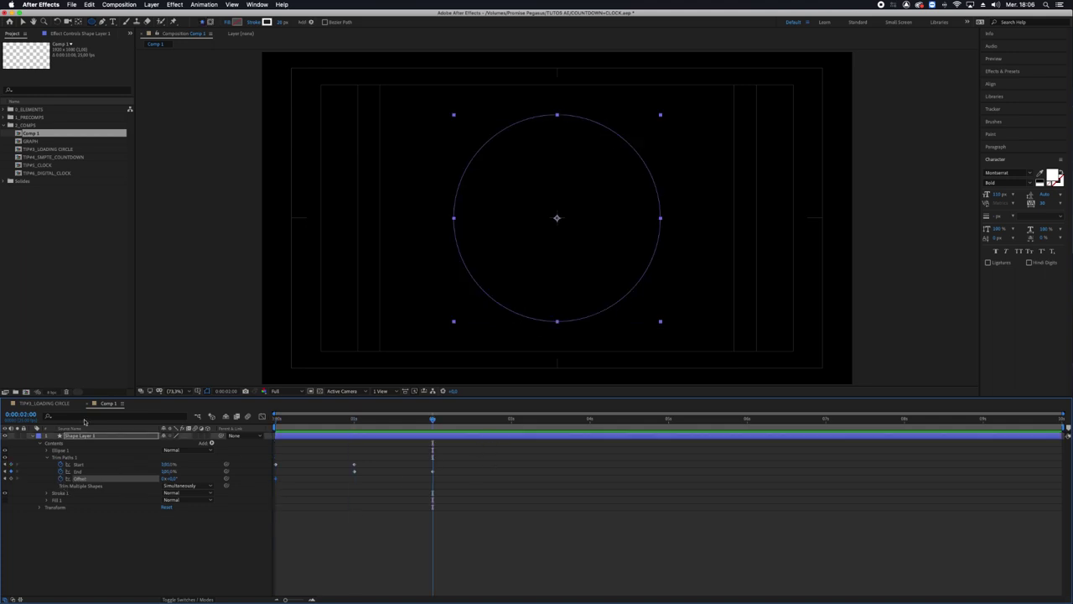
click(166, 479)
key(Return)
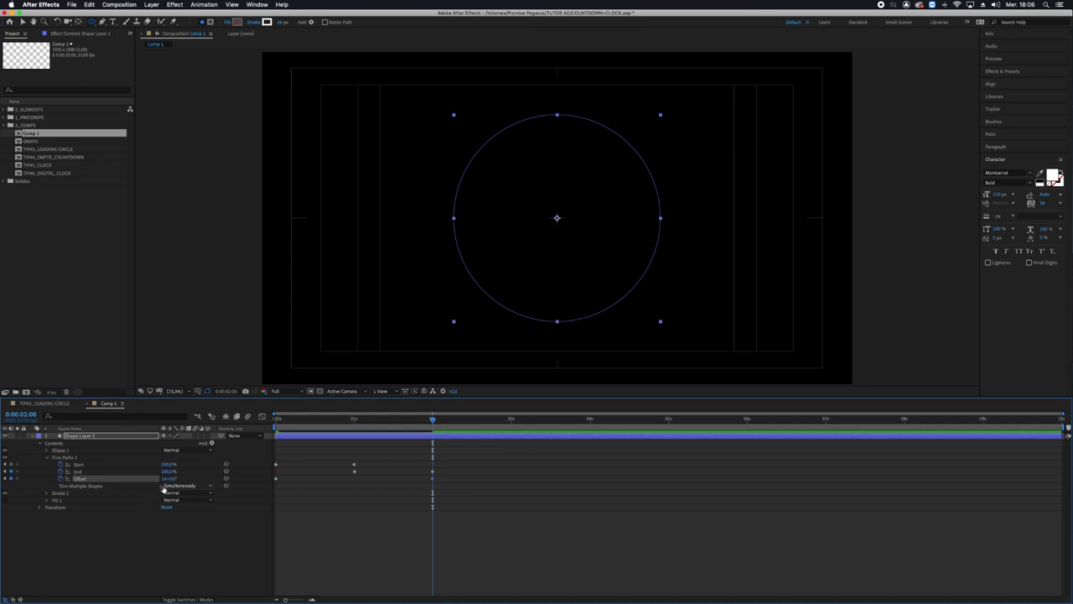
Step: Preview the rotating circle animation and compare its frames at 0 seconds and 1 second
key(space)
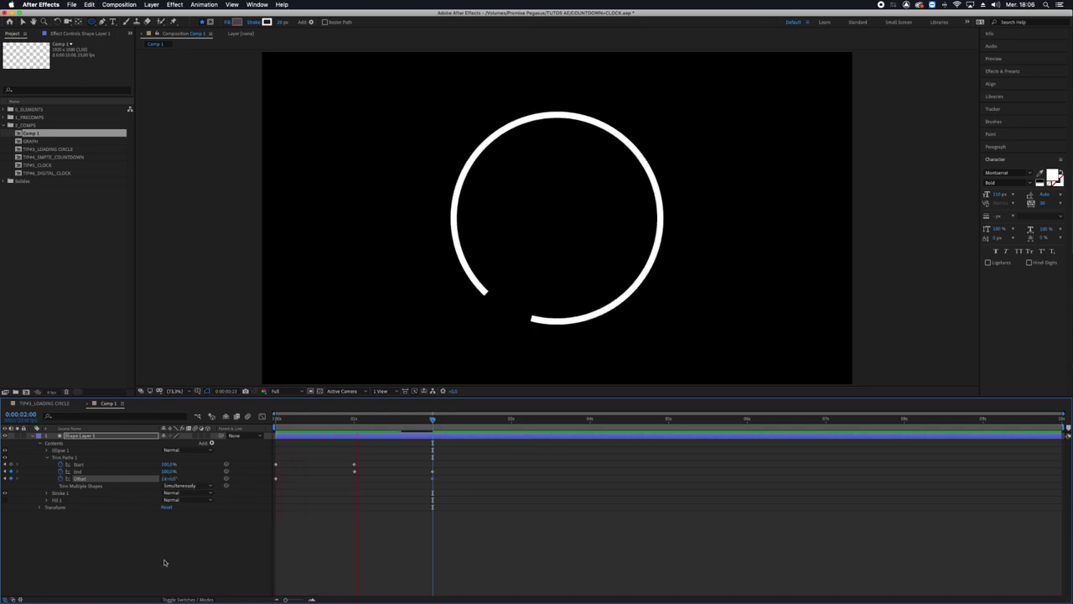
drag(322, 420, 235, 424)
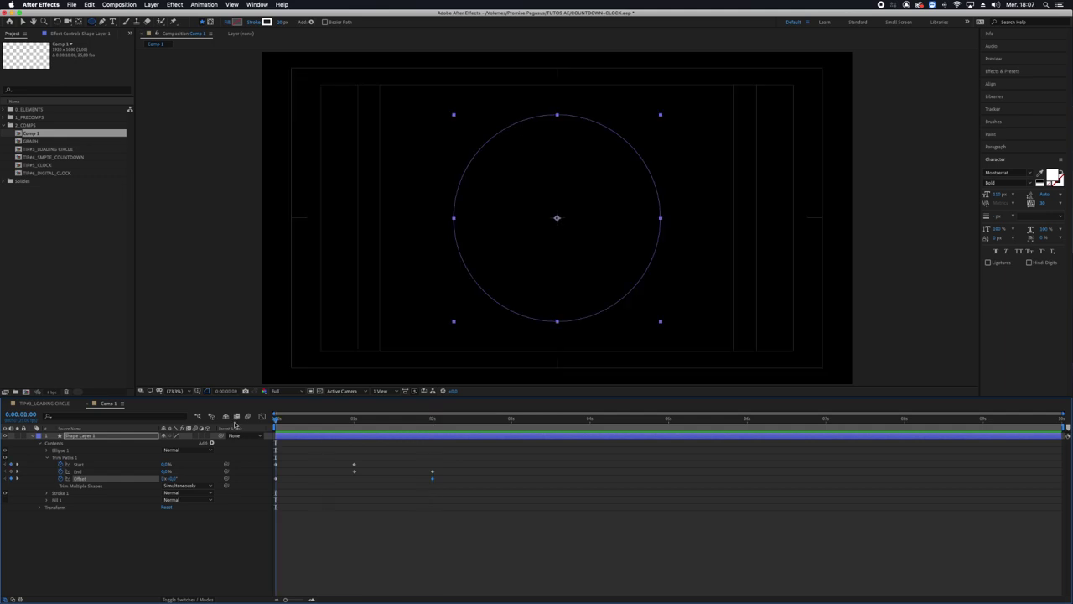
click(353, 420)
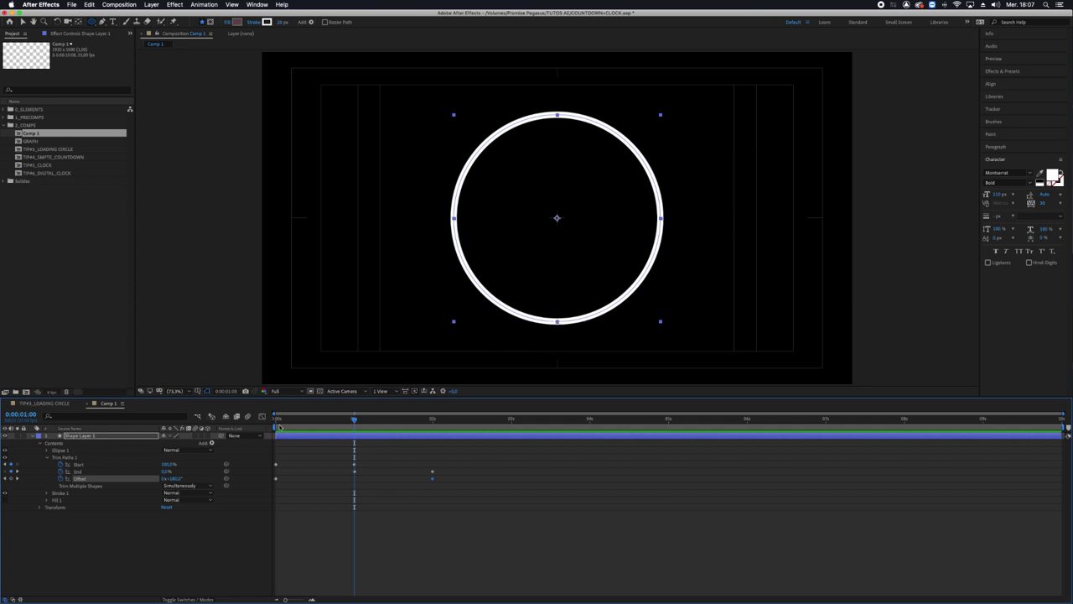
key(Home)
click(354, 420)
key(Home)
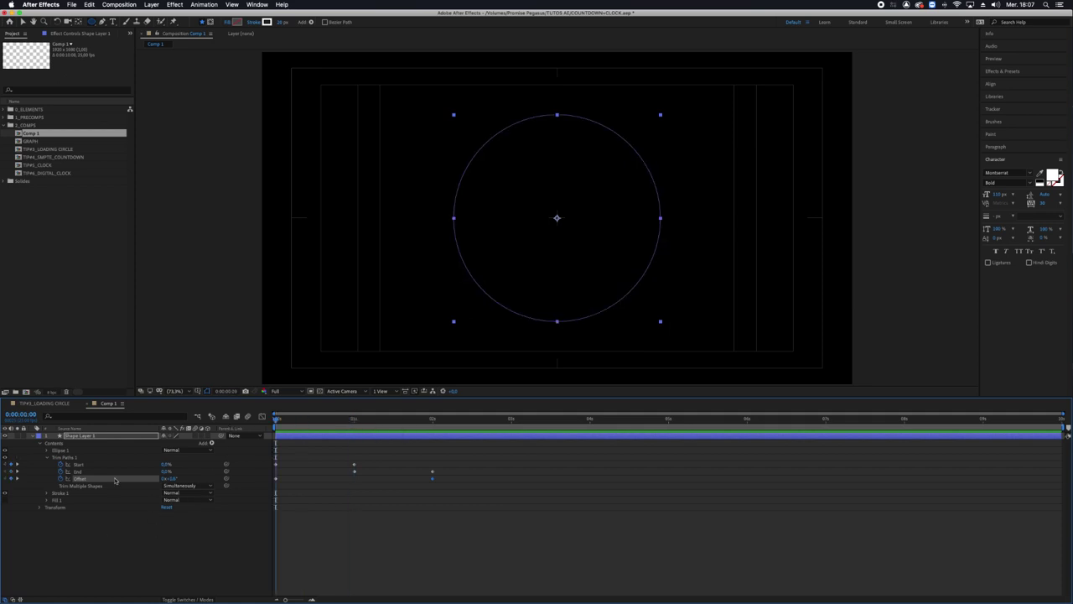
Step: At 0 seconds, keyframe the Trim Paths End and raise Start slightly above 0%, leaving a short arc at the circle's top
click(83, 472)
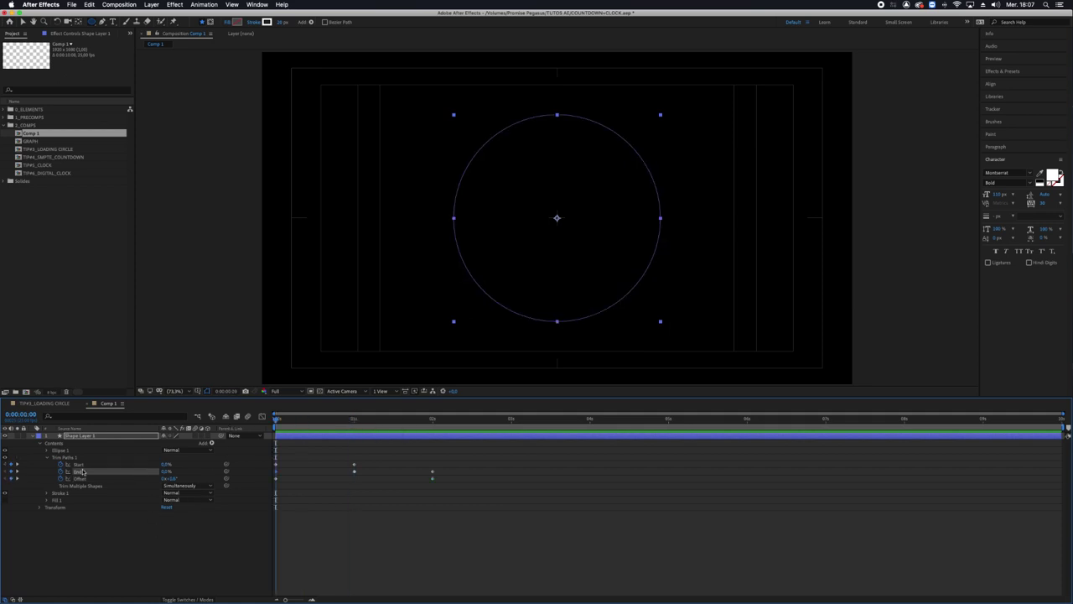
click(166, 464)
text(3)
key(Return)
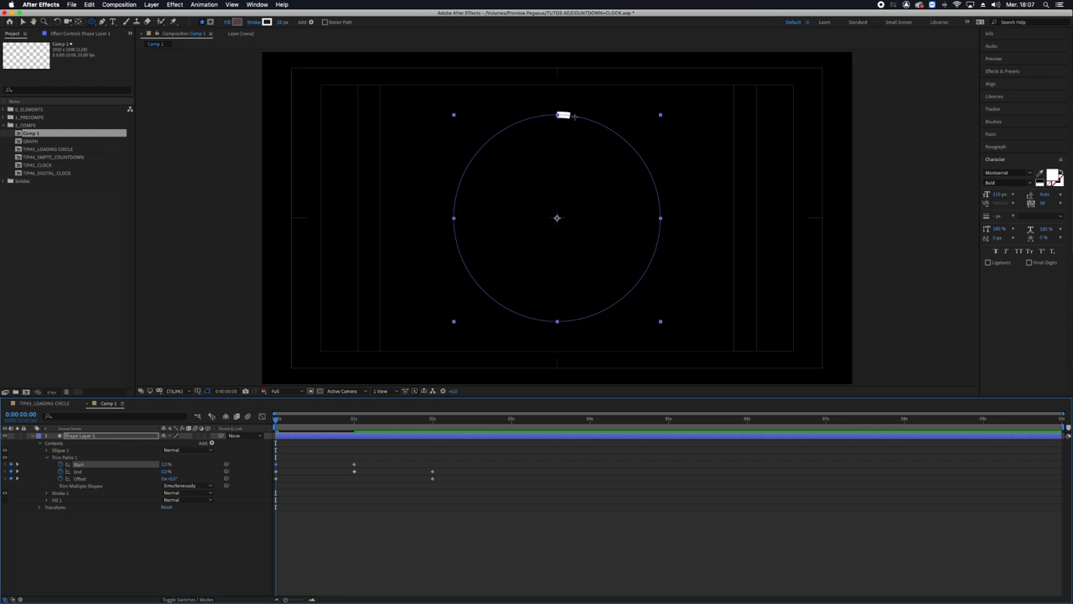
Step: At 1 second, set the Trim Paths Start to 99% and End to 1%
click(354, 419)
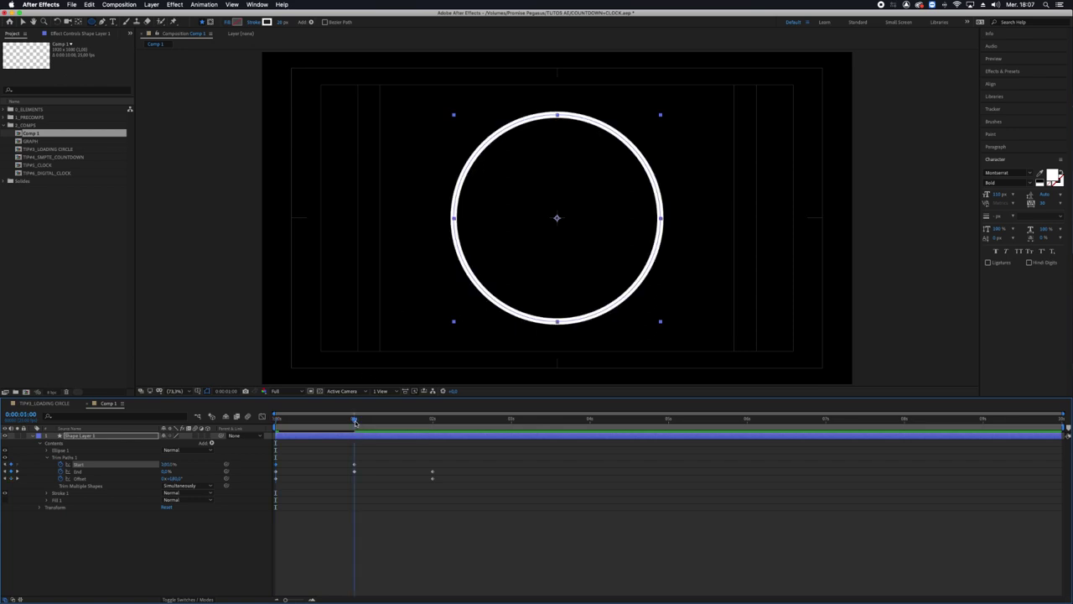
click(168, 464)
text(99)
click(165, 472)
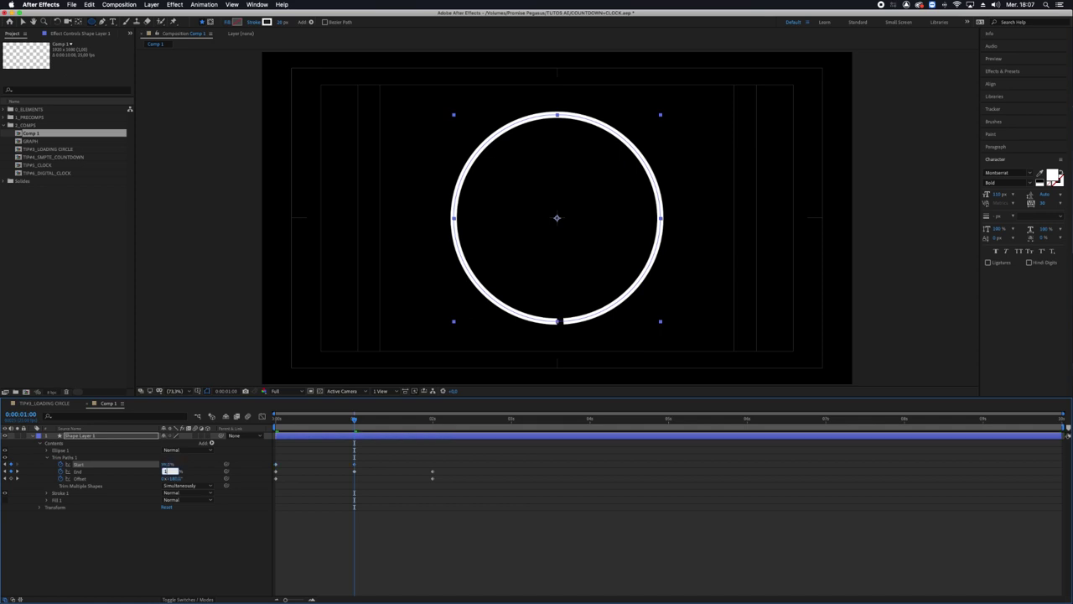
key(Return)
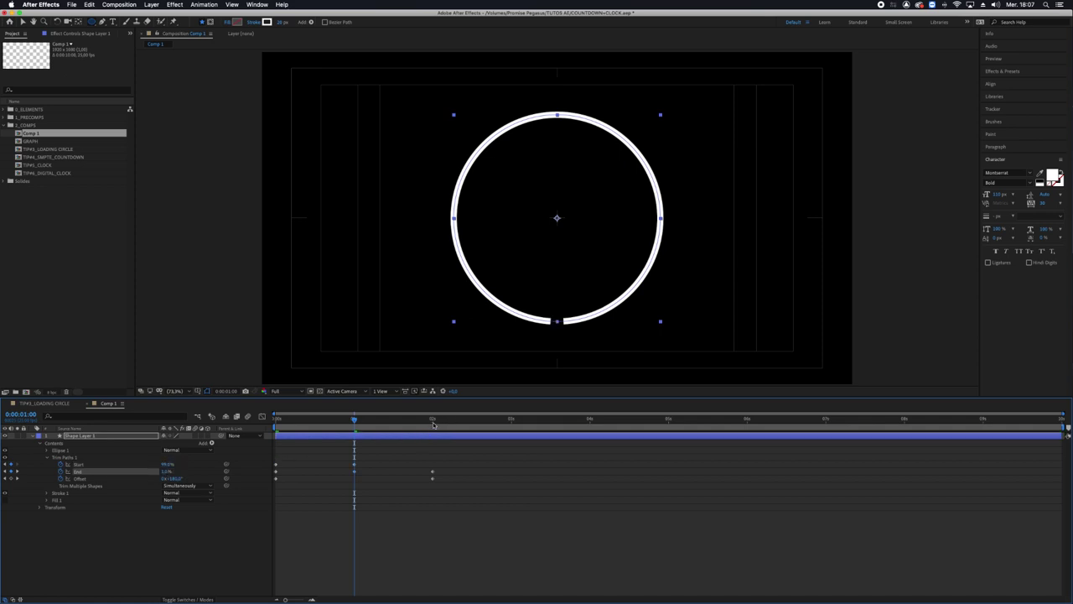
Step: At 2 seconds, keyframe the Trim Paths Start at 100% and End at 98%
click(432, 419)
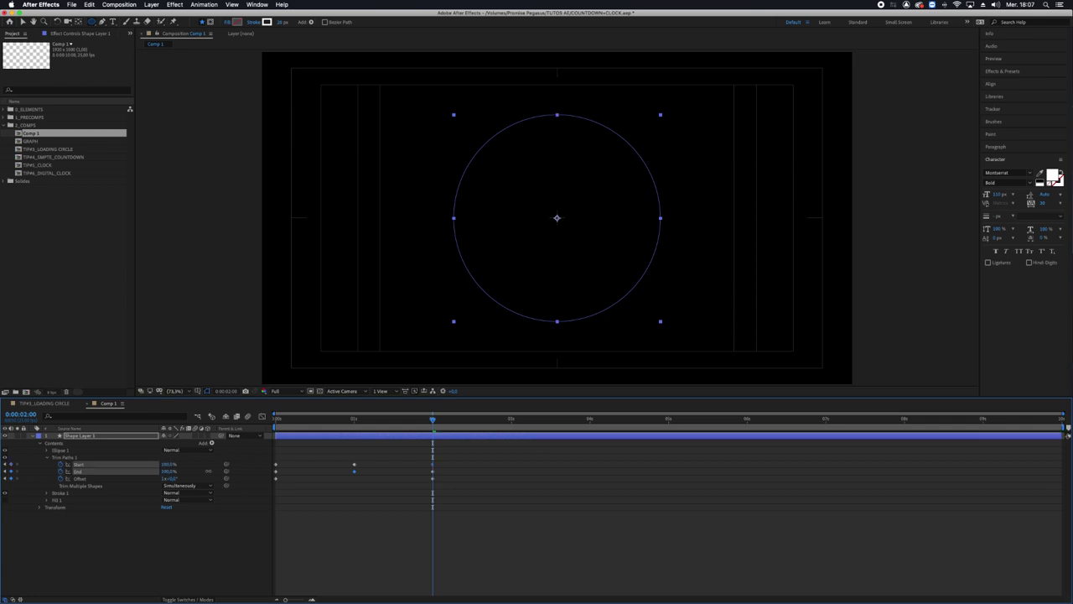
key(super+z)
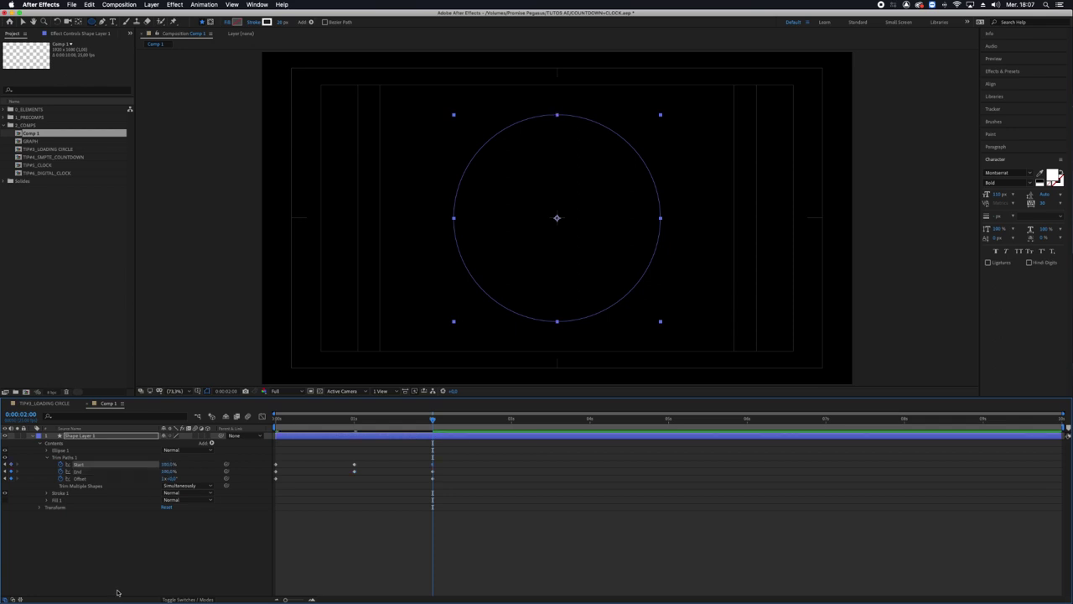
click(168, 471)
text(100)
key(Return)
Step: Preview the animation, scrub through its first 2 seconds and return to the first frame to check the arc's position
key(space)
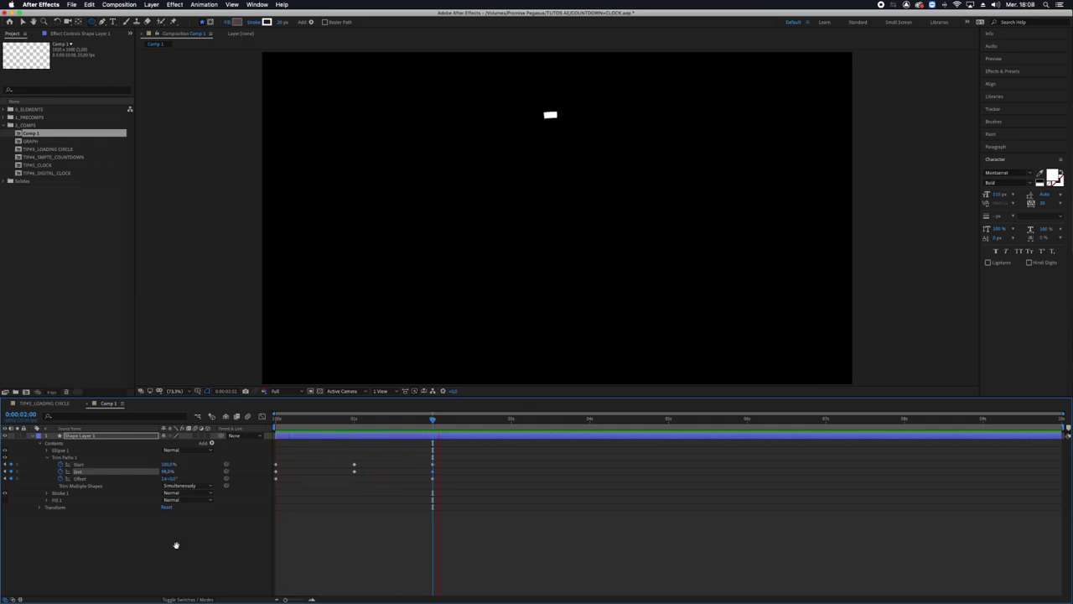
key(space)
mouse_move(282, 423)
mouse_down()
mouse_move(250, 428)
mouse_move(433, 429)
mouse_up()
key(Home)
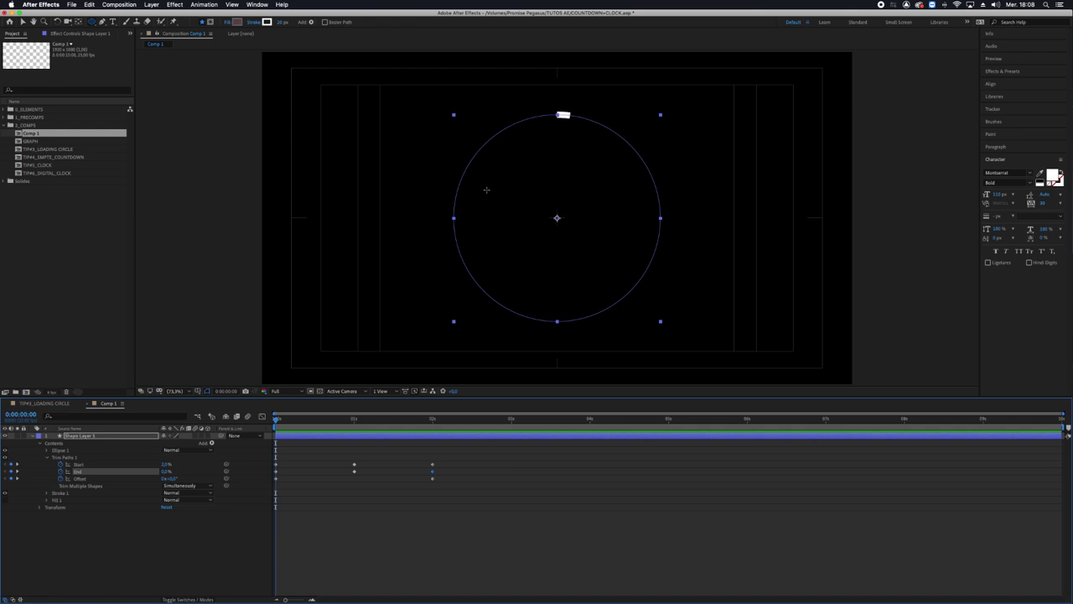
Step: At 2 seconds, set the Trim Paths Offset to 1x+7° and compare the arc's position with the first frame
click(433, 419)
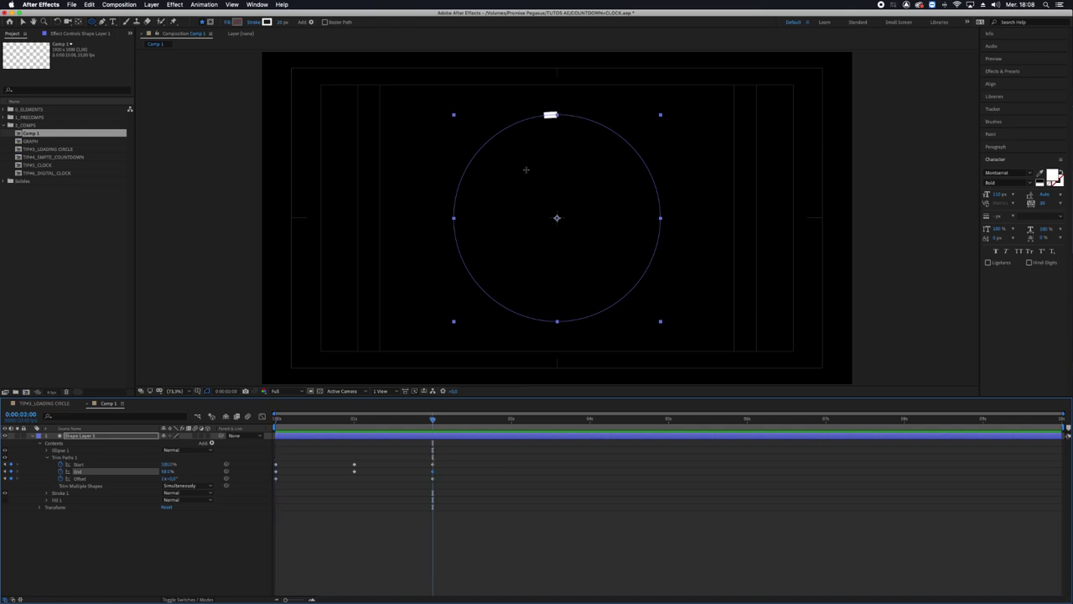
click(174, 478)
key(Up)
key(Up)
key(Up)
key(Up)
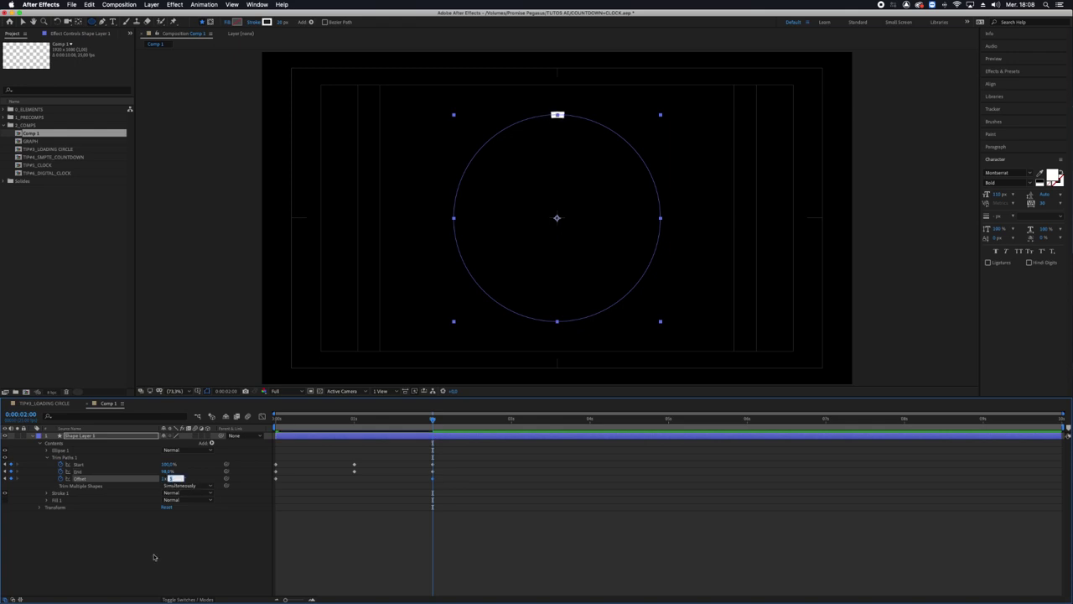
click(153, 557)
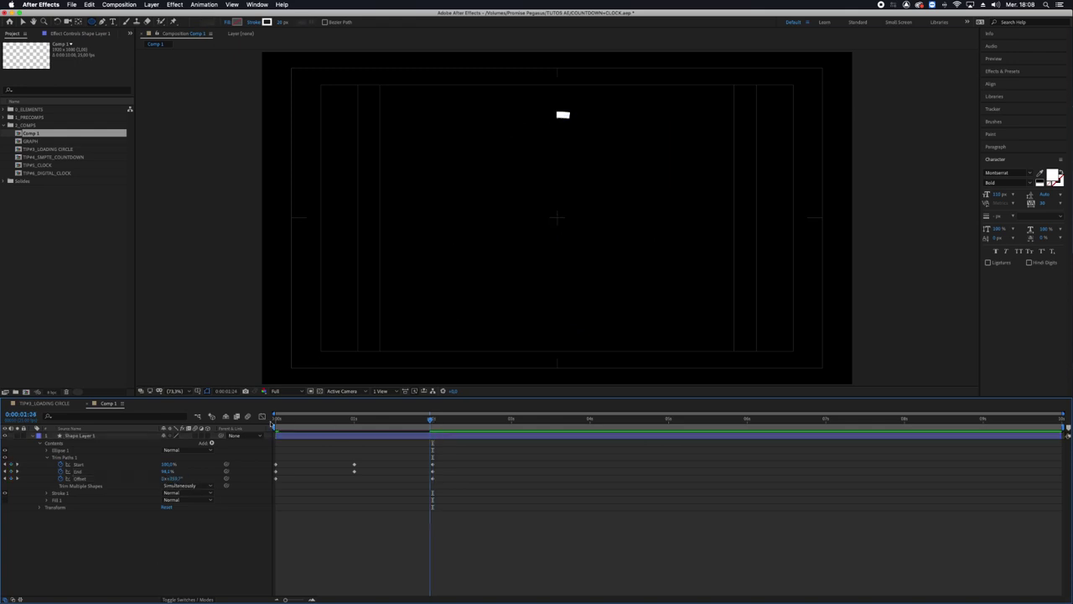
key(Home)
click(432, 421)
Step: Apply Easy Ease to all Trim Paths Start and End keyframes and preview the animation
drag(450, 460, 240, 474)
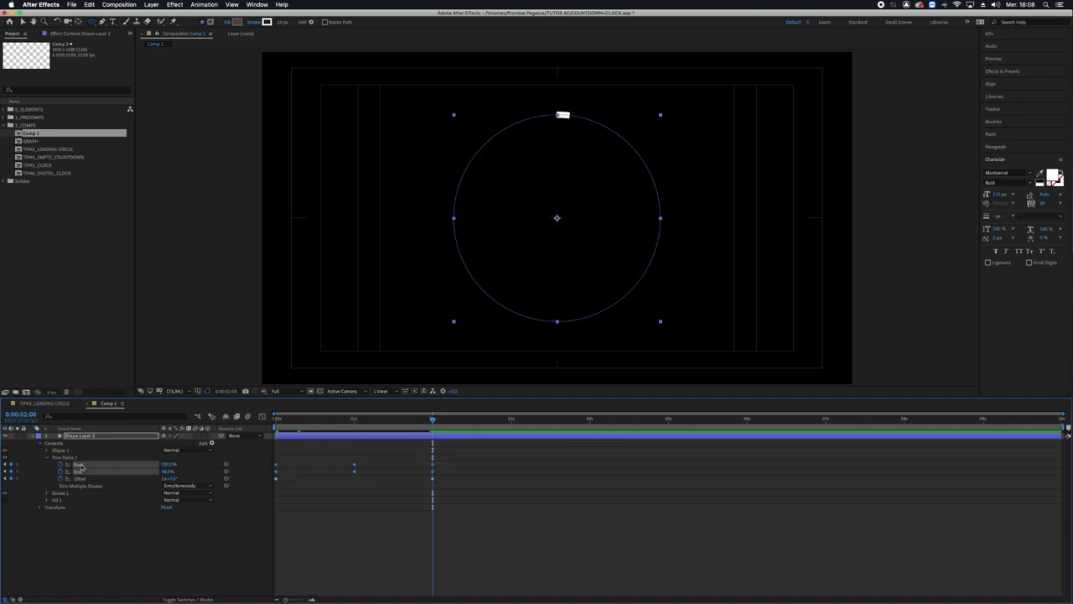
right_click(276, 467)
mouse_move(331, 561)
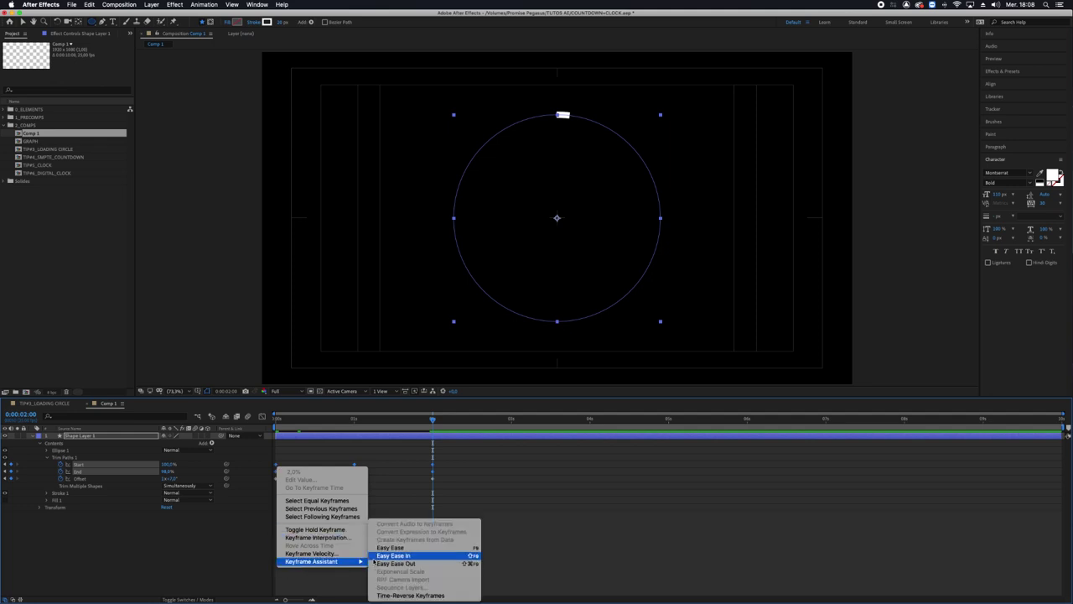
click(390, 547)
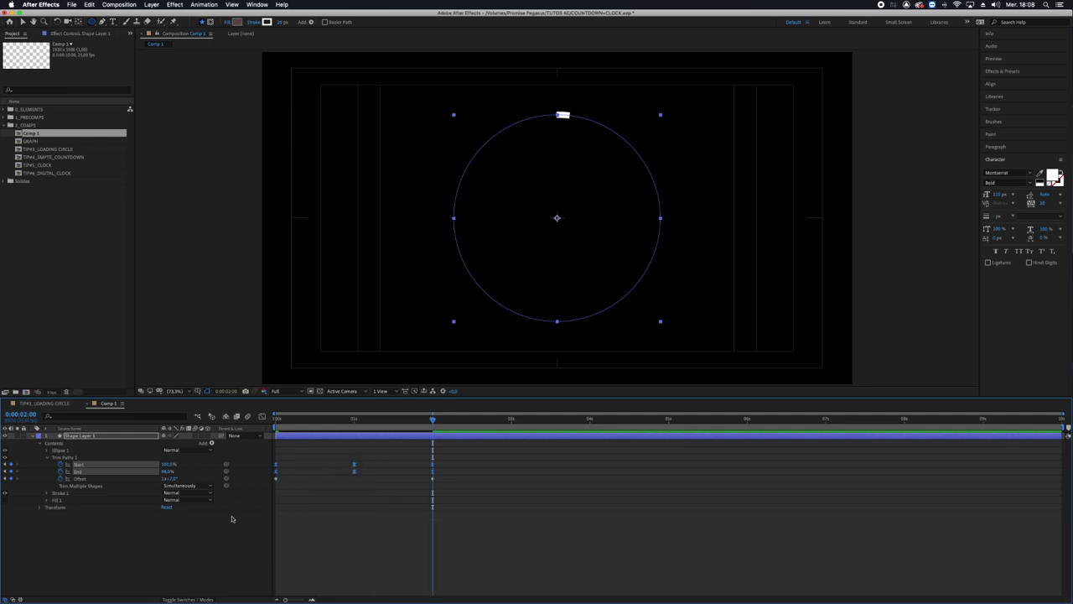
click(215, 557)
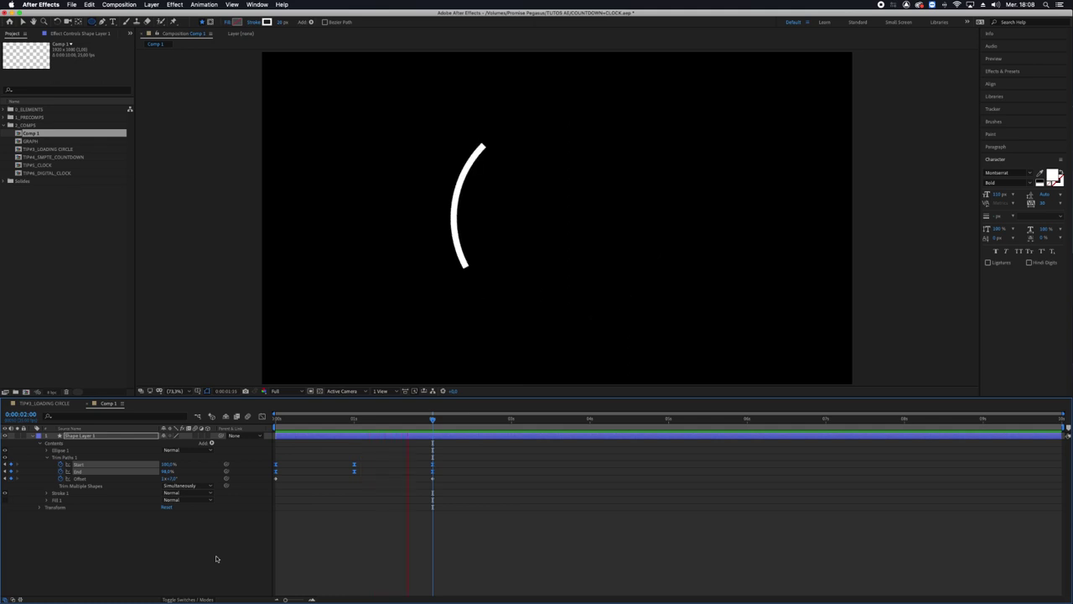
key(space)
Step: In the speed graph, reshape the Start curve so its speed builds slowly and peaks shortly before 1 second
click(261, 416)
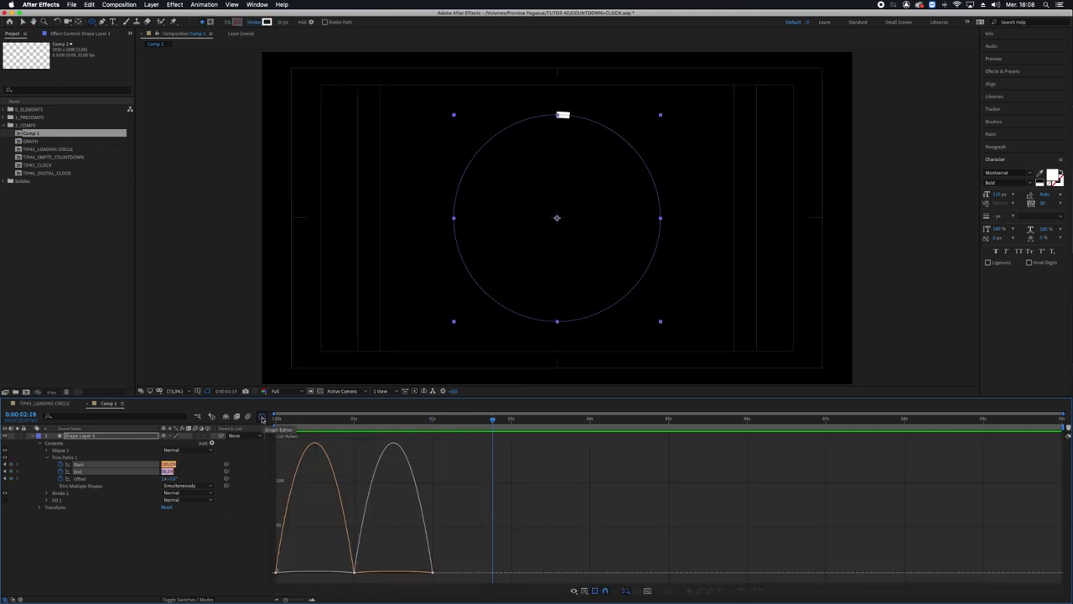
click(79, 463)
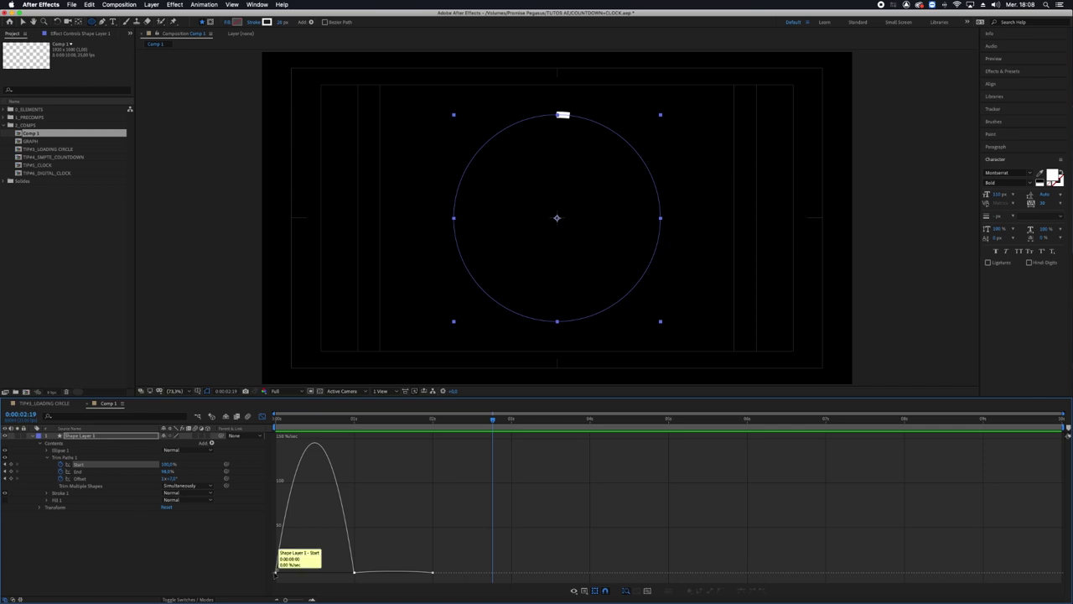
drag(290, 576, 303, 575)
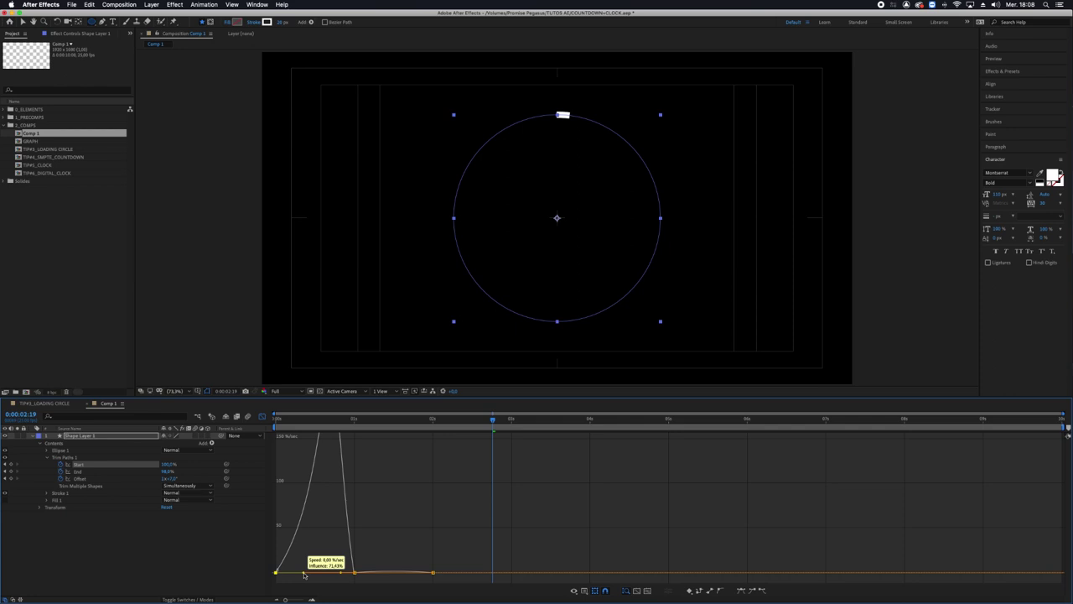
drag(305, 574, 347, 574)
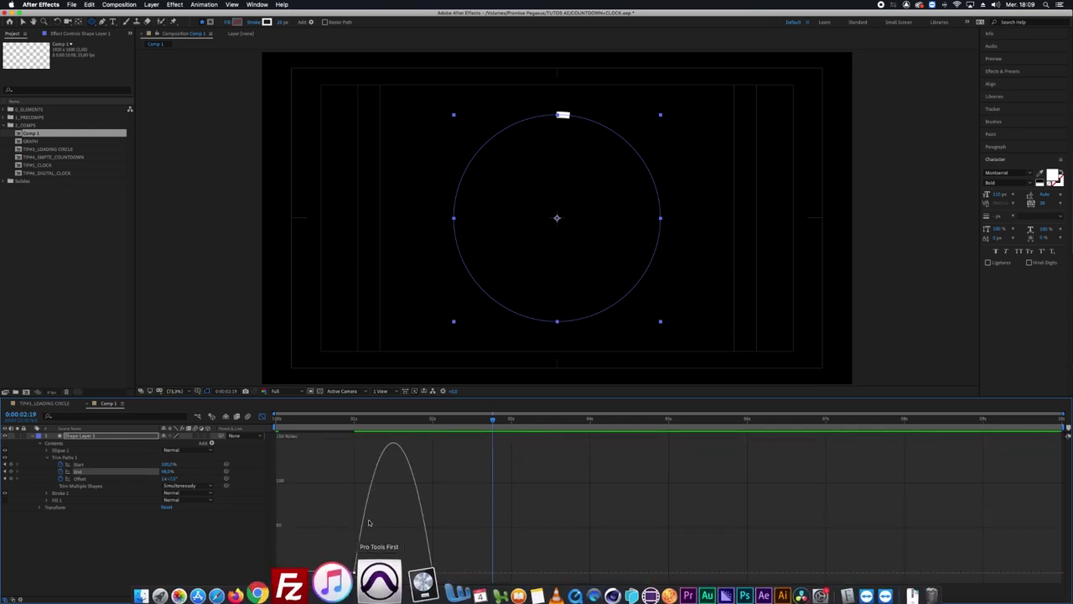
Step: Reshape the End speed curve to peak soon after 1 second and ease out toward 2 seconds, preview it and close the graph
drag(356, 575, 401, 575)
key(space)
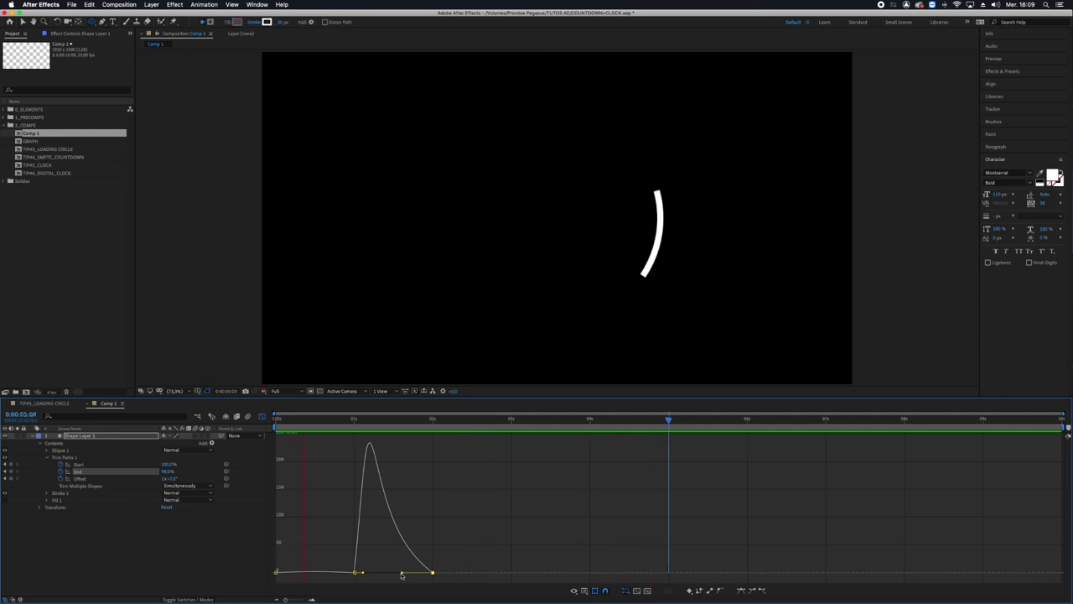
key(space)
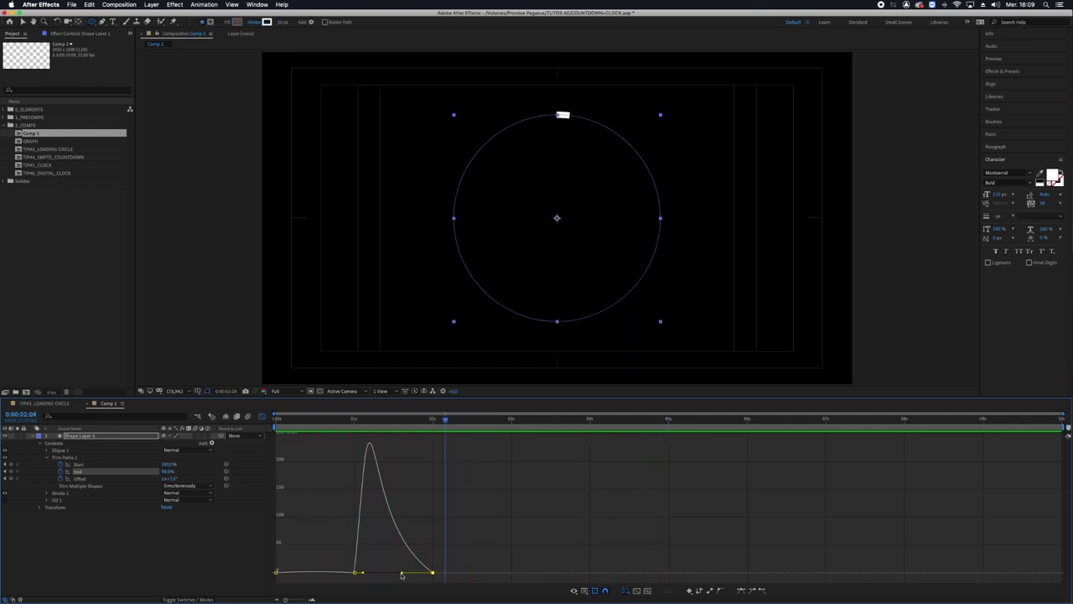
click(262, 416)
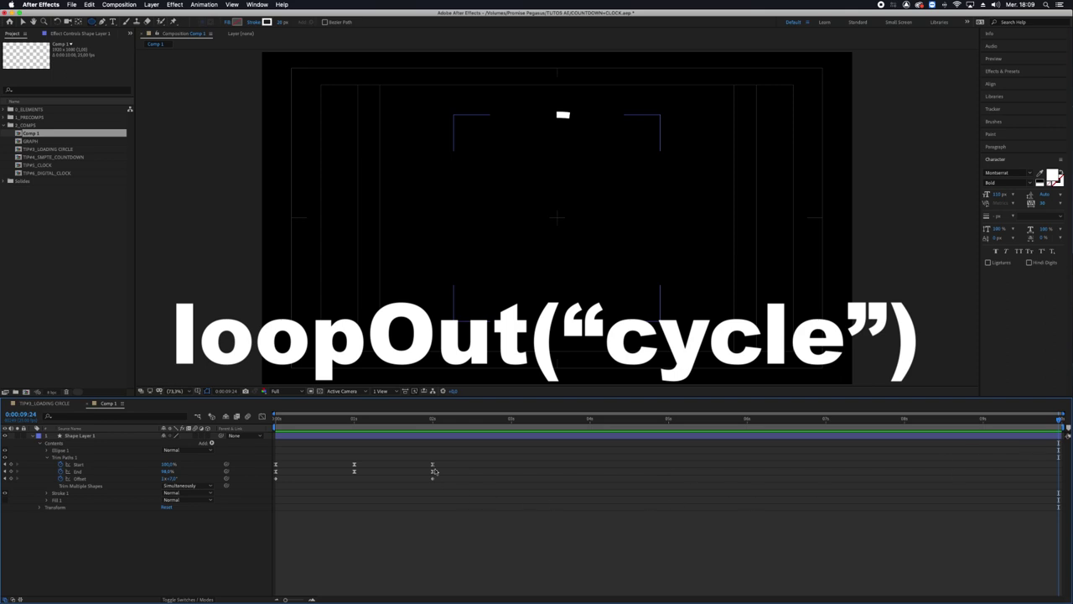
Step: Add the expression loopOut("cycle") to the Trim Paths Start property
alt+click(59, 464)
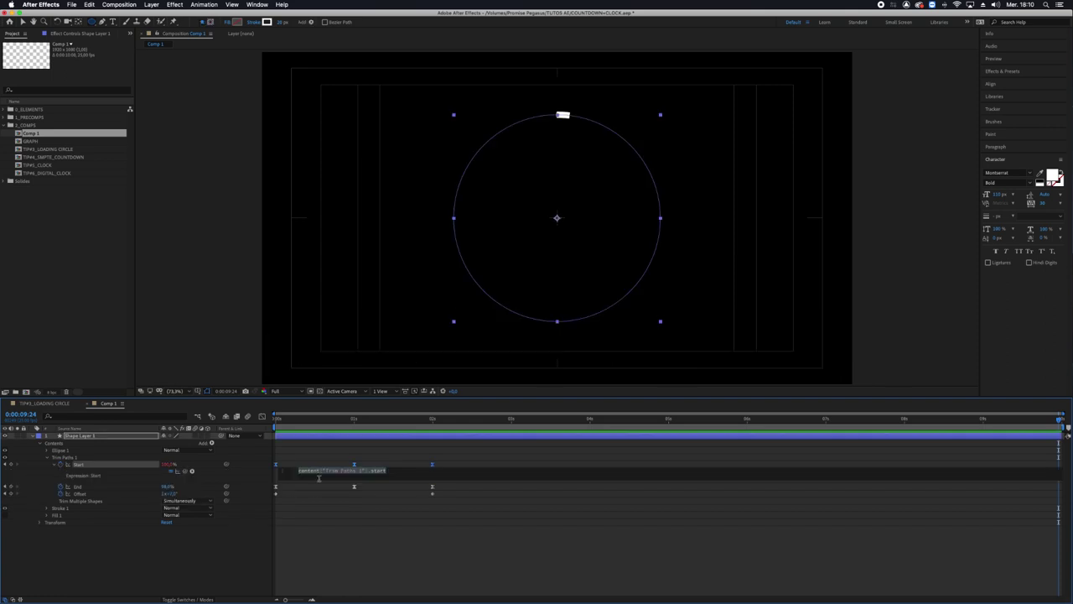
text(loopOu)
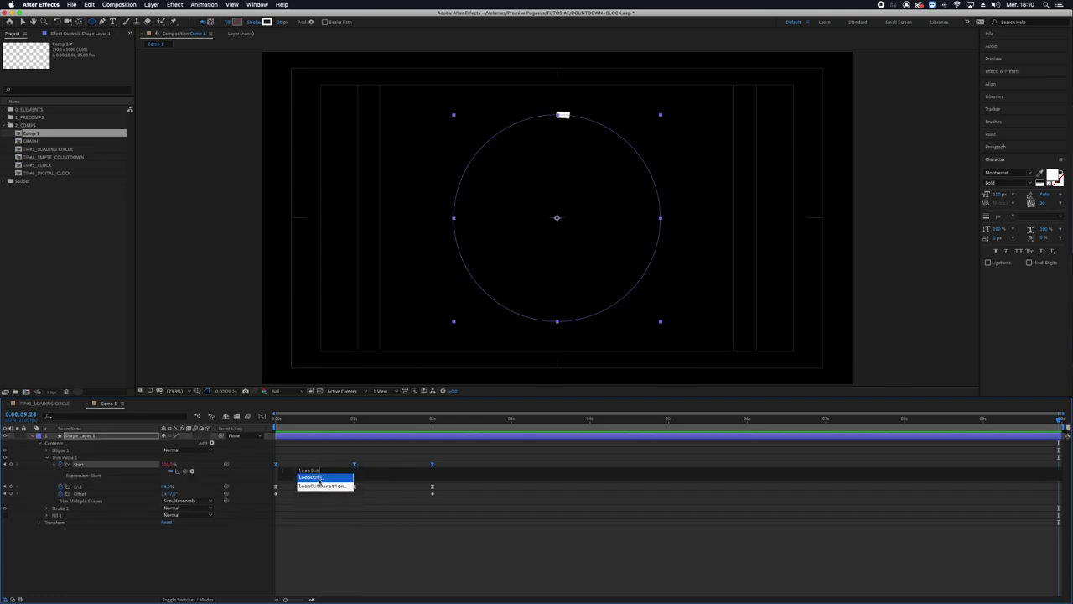
click(320, 477)
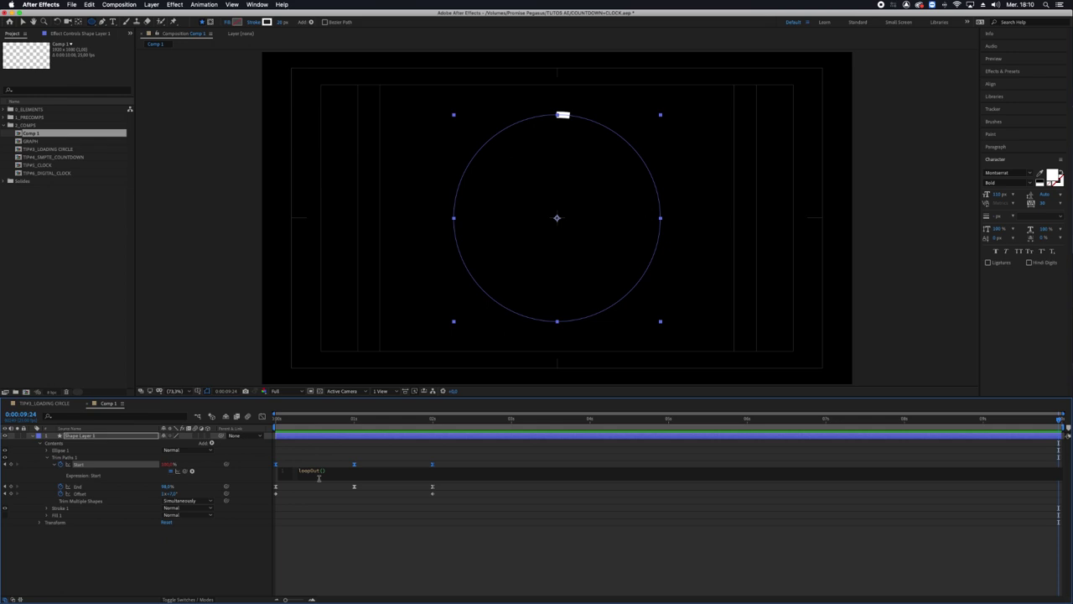
text("cycle)
Step: Copy the loopOut("cycle") expression to the Trim Paths End and Offset properties and preview the looping circle
drag(363, 470, 226, 474)
key(super+c)
alt+click(60, 487)
key(super+v)
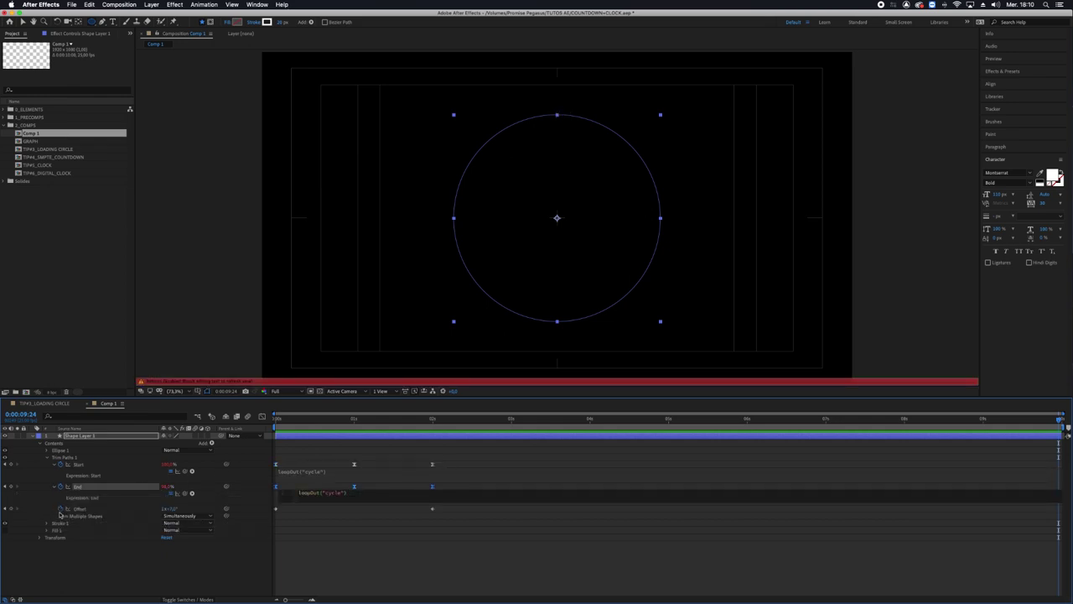
alt+click(60, 509)
key(super+v)
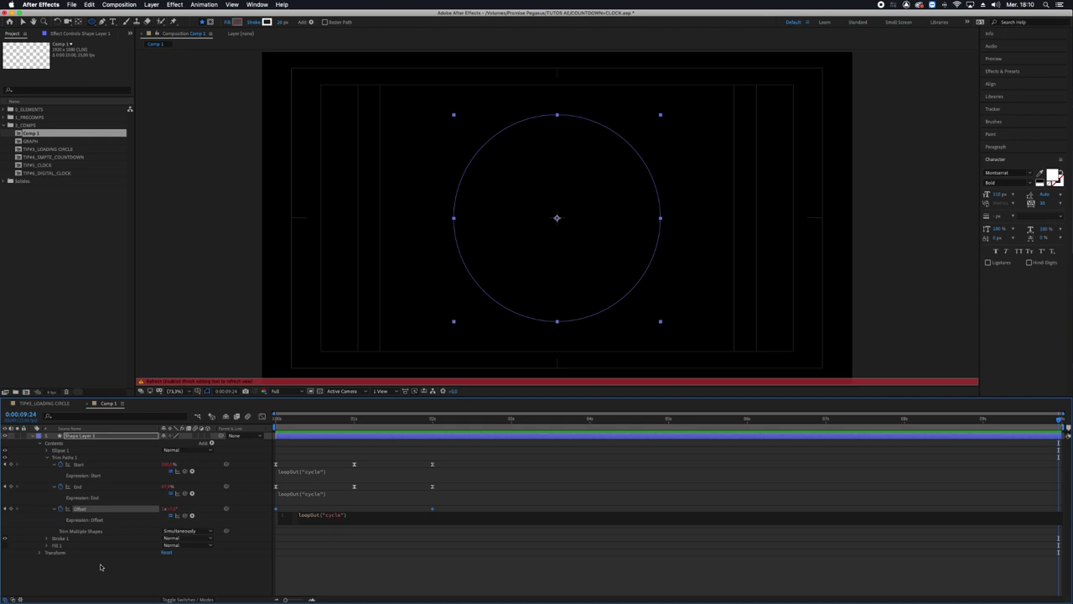
click(100, 567)
key(space)
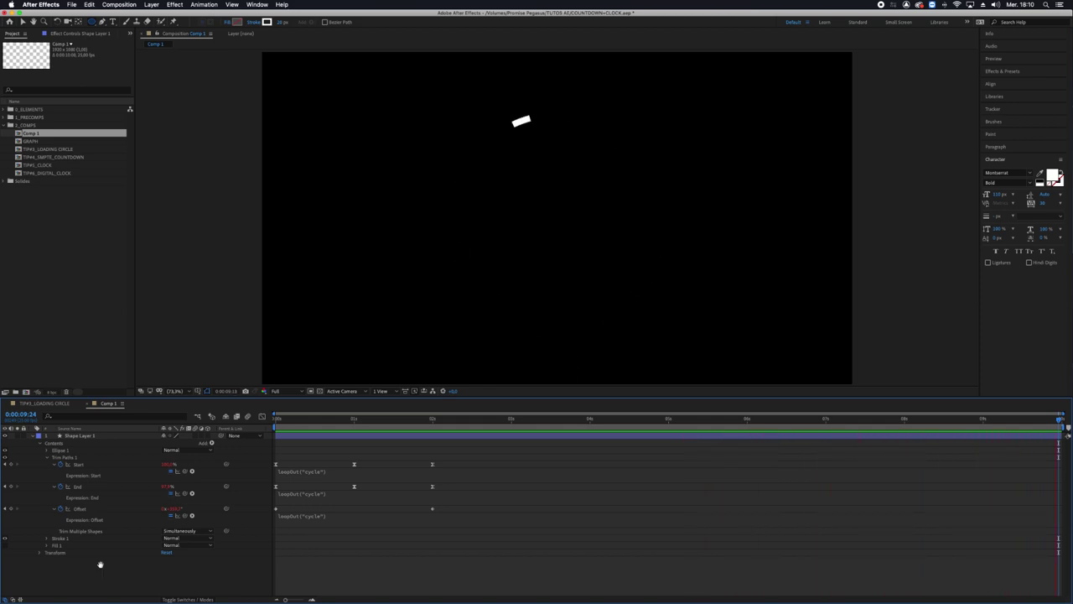
key(space)
Step: Set the line cap of Ellipse 1's stroke to Round Cap and preview the animation
click(47, 450)
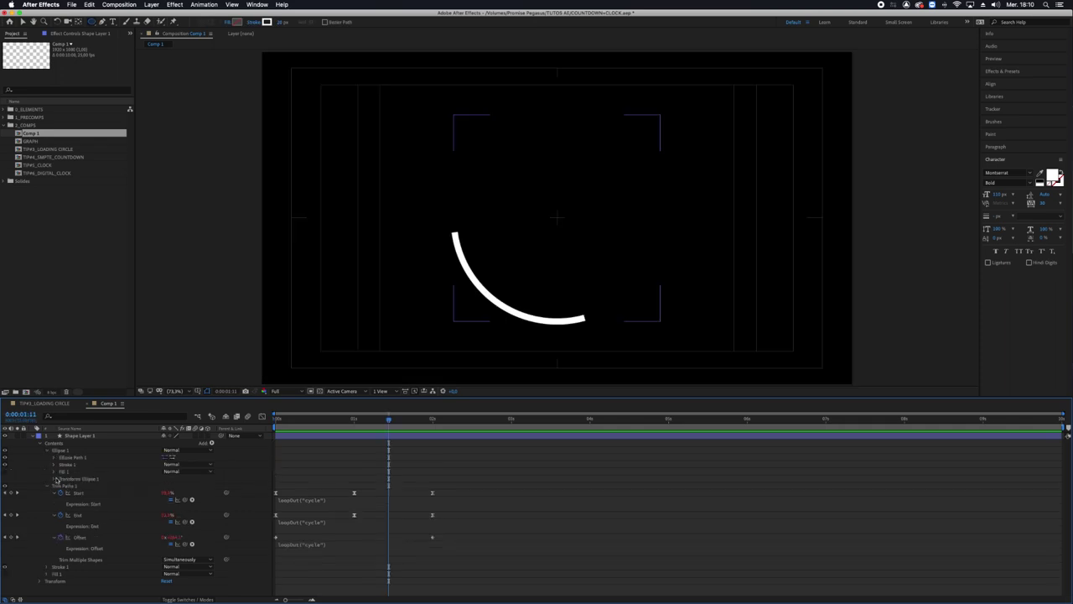
click(54, 464)
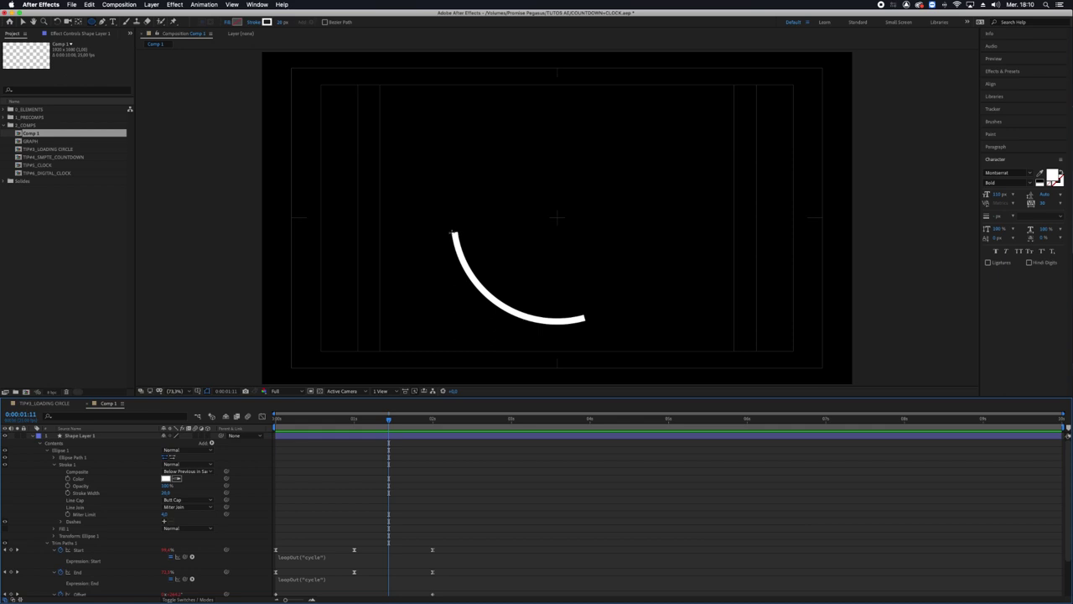
click(176, 499)
click(180, 515)
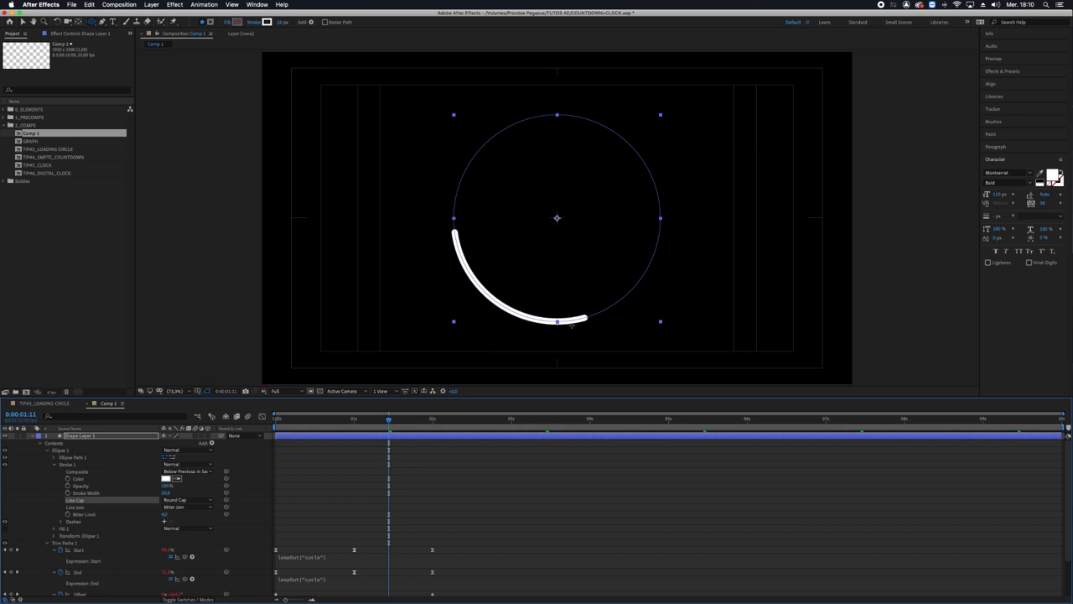
key(space)
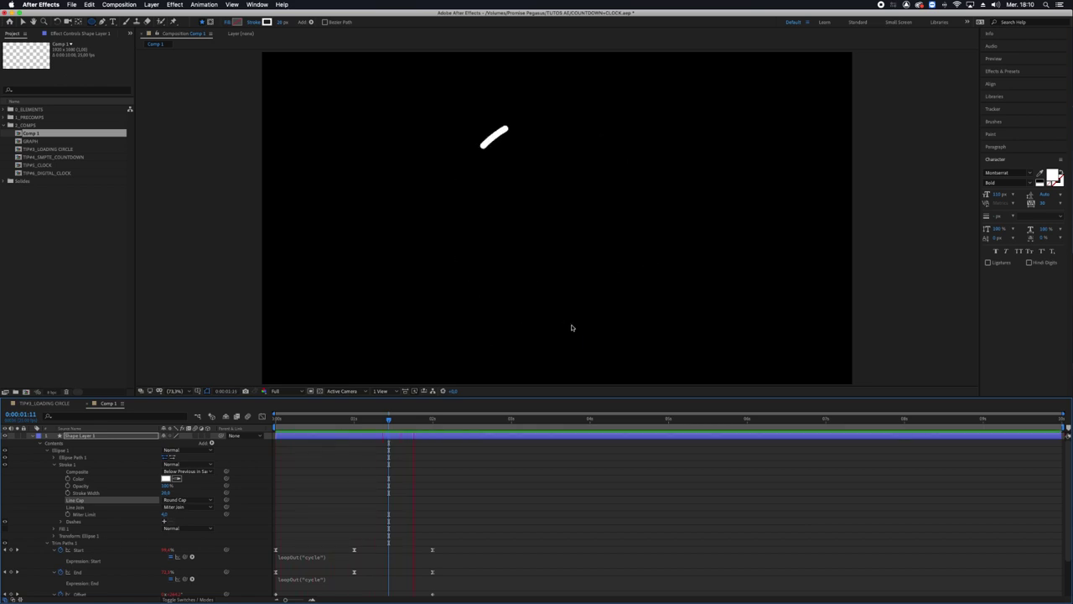
key(space)
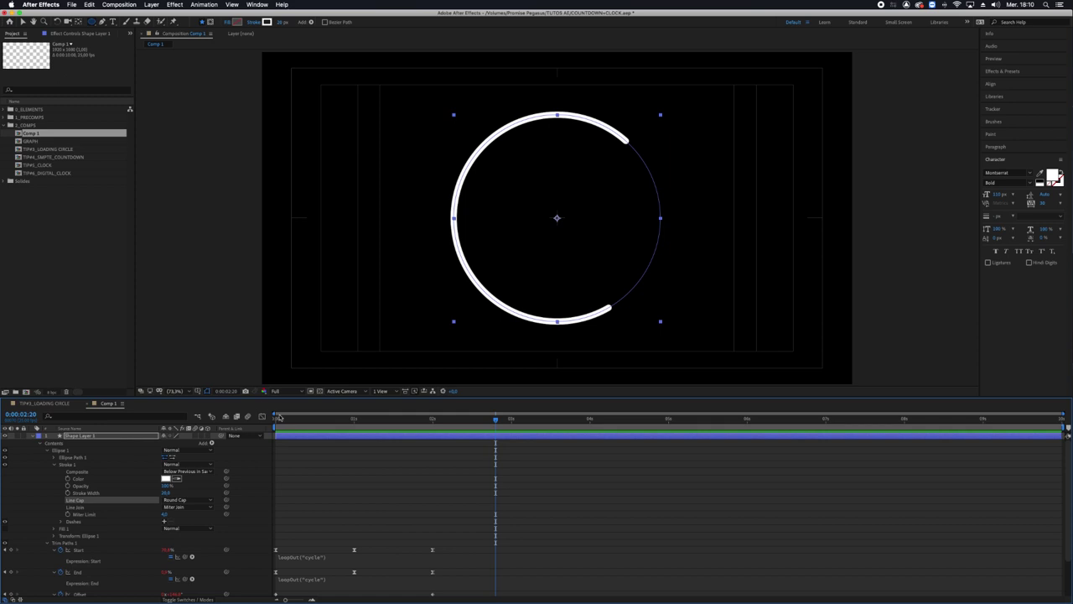
Step: Keyframe the color of Ellipse 1's Stroke 1 from white at 0 seconds to bright yellow at 2 seconds
click(281, 420)
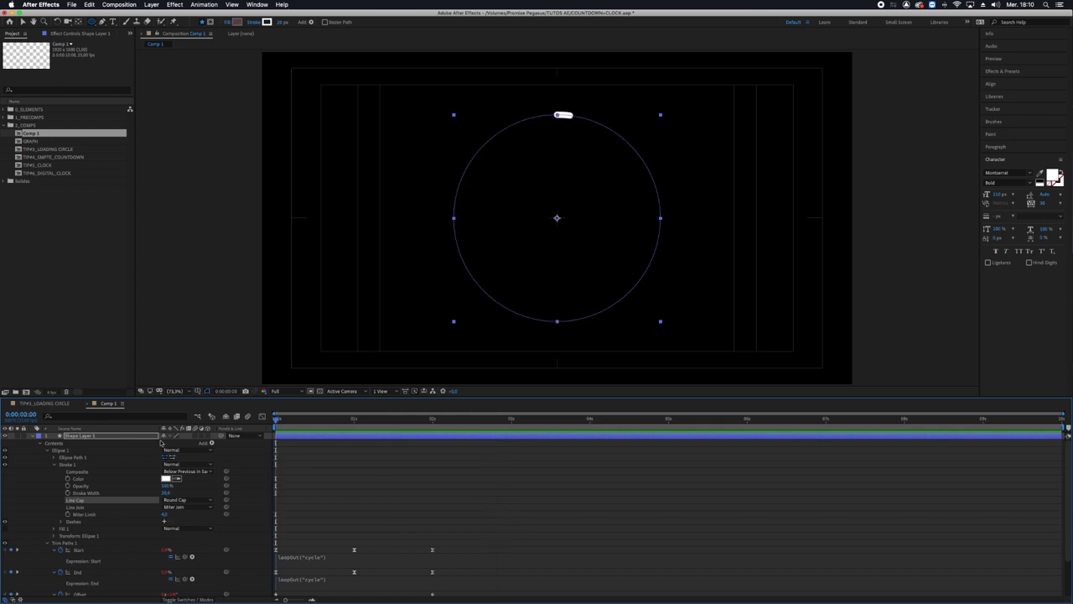
click(67, 478)
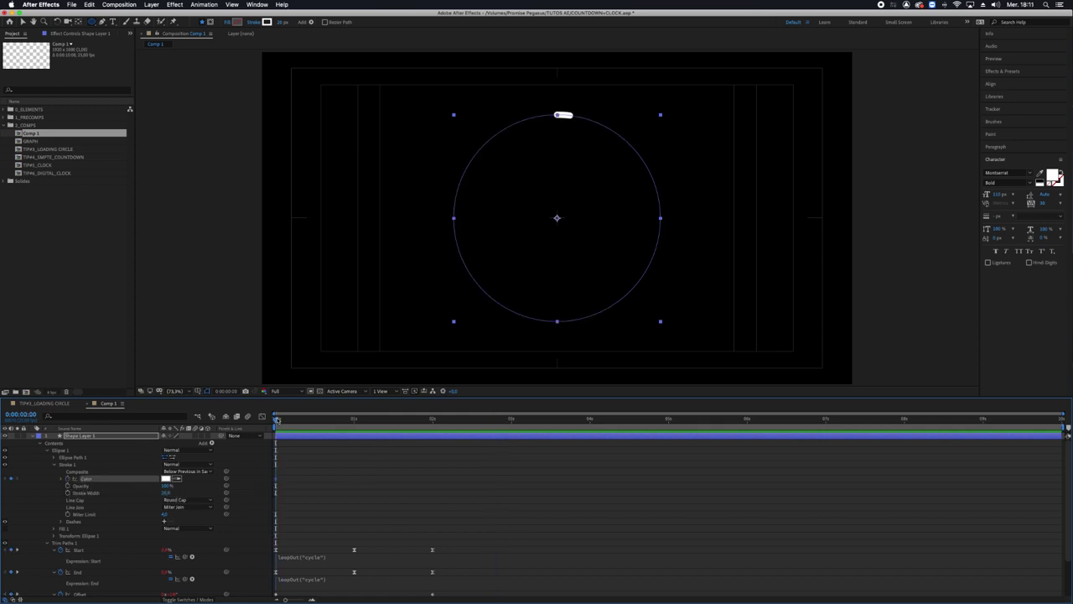
drag(277, 419, 431, 453)
scroll(403, 534, down, 3)
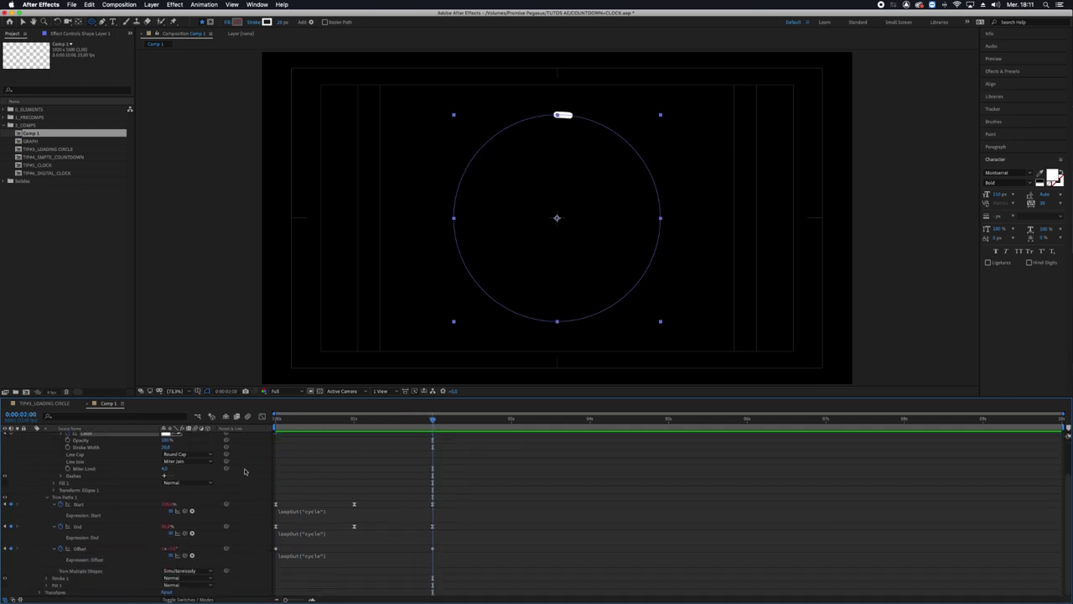
scroll(385, 547, up, 3)
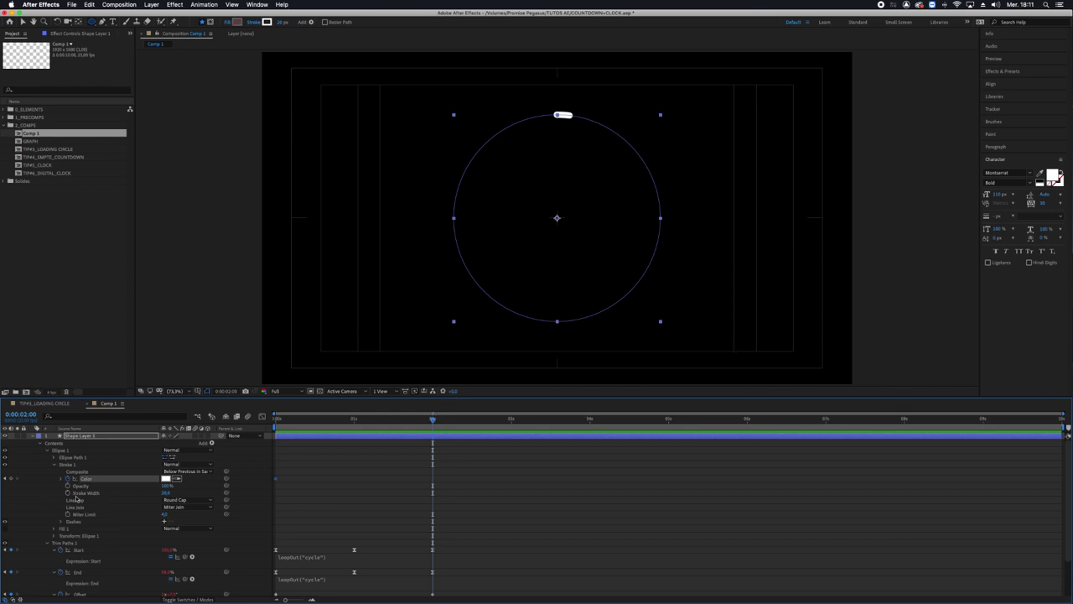
click(167, 478)
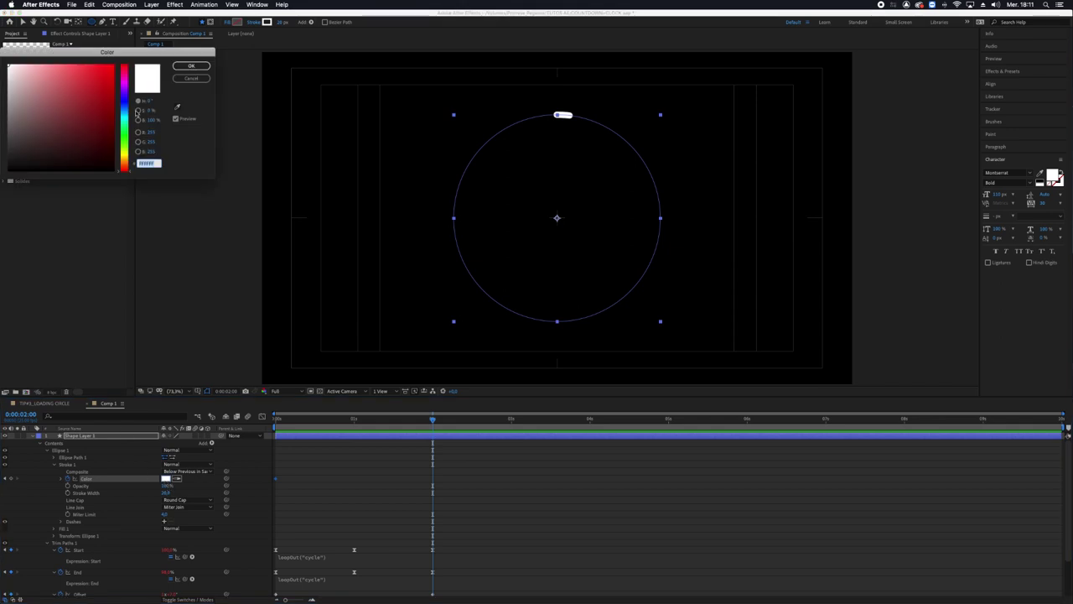
mouse_move(132, 120)
mouse_down()
mouse_move(124, 158)
mouse_move(104, 115)
mouse_move(114, 65)
mouse_up()
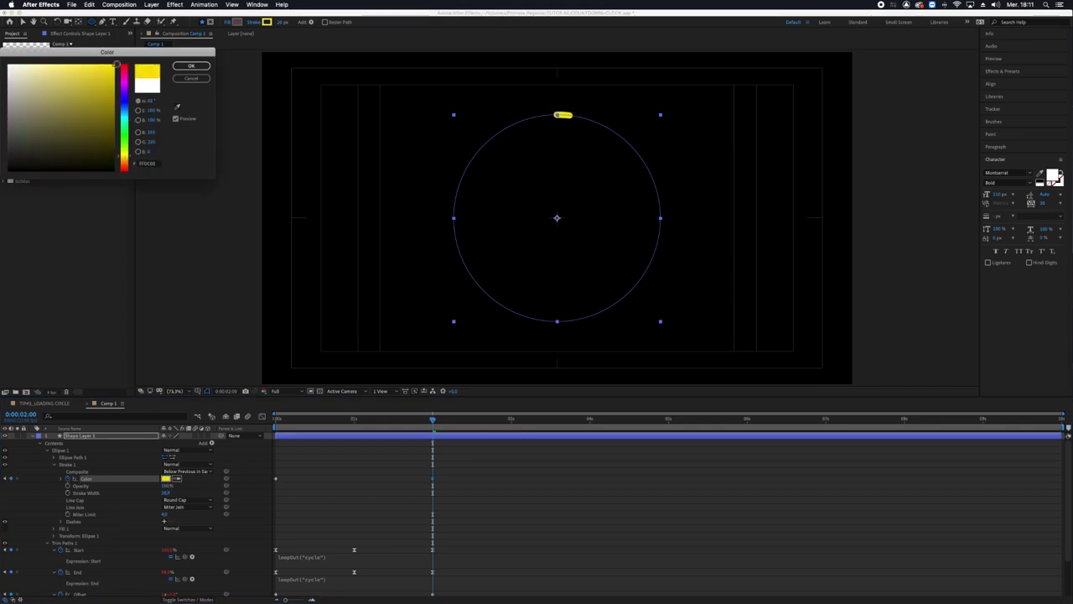
click(191, 66)
Step: Add a bright blue stroke color keyframe at 4 seconds
click(590, 420)
click(166, 478)
click(123, 110)
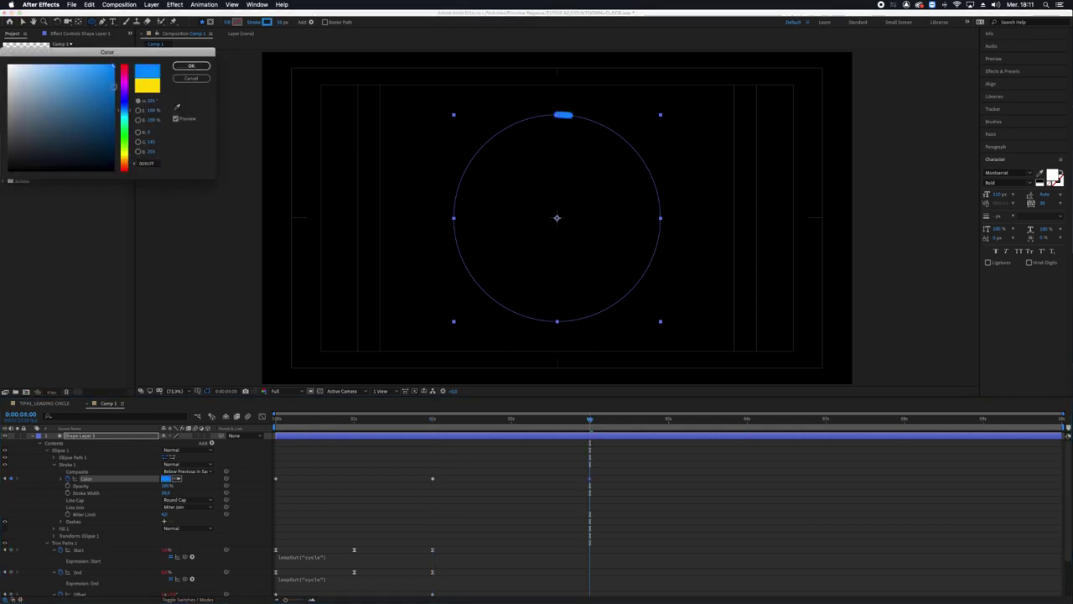
click(191, 65)
Step: Add a red stroke color keyframe at 6 seconds
click(747, 420)
click(166, 478)
click(124, 67)
click(99, 81)
click(191, 66)
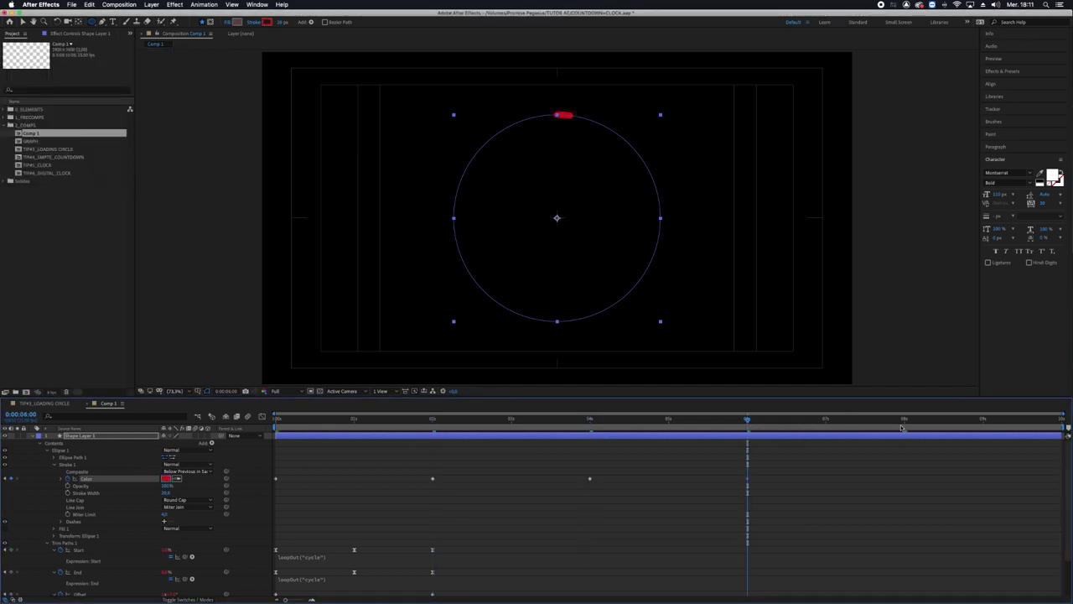
Step: Add a light green stroke color keyframe at 8 seconds and preview the color animation
click(904, 419)
click(166, 478)
drag(124, 147, 124, 136)
click(71, 93)
click(191, 66)
key(space)
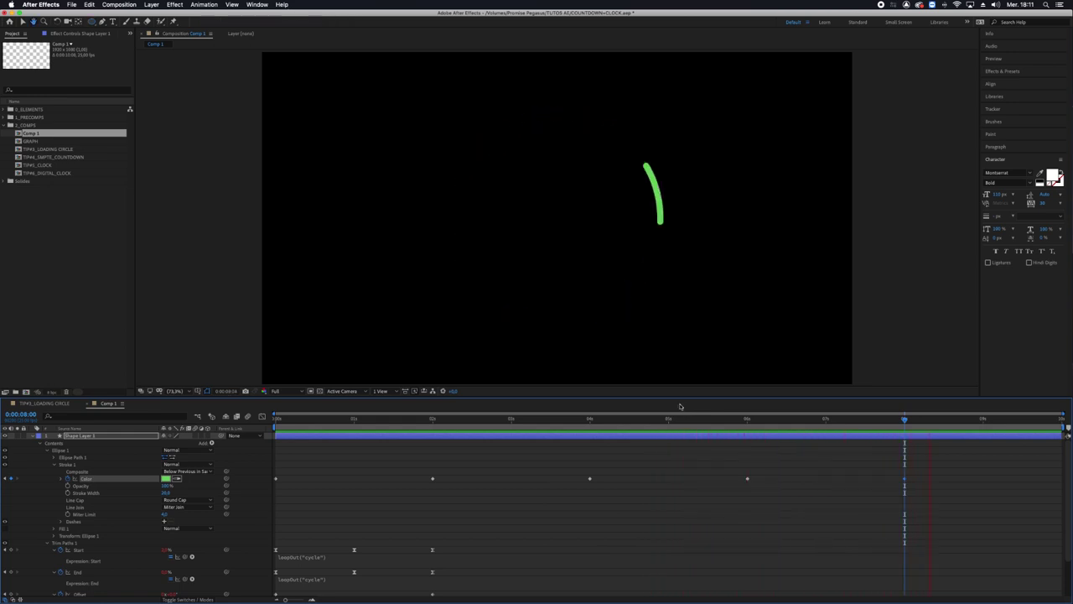
key(space)
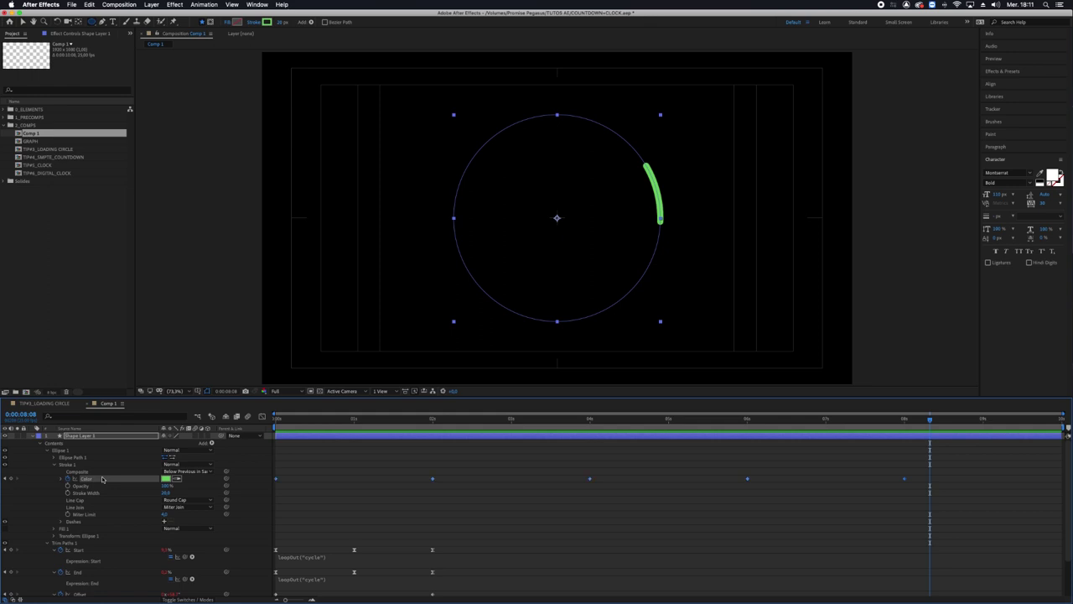
Step: Convert all of Stroke 1's Color keyframes to hold keyframes and preview the animation
drag(918, 480, 251, 464)
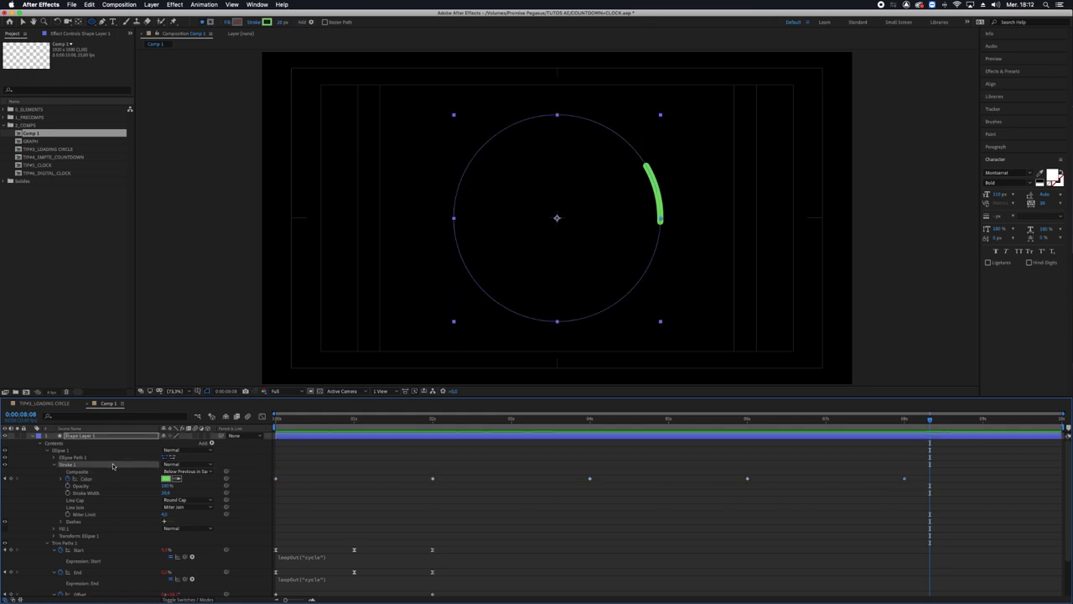
click(96, 478)
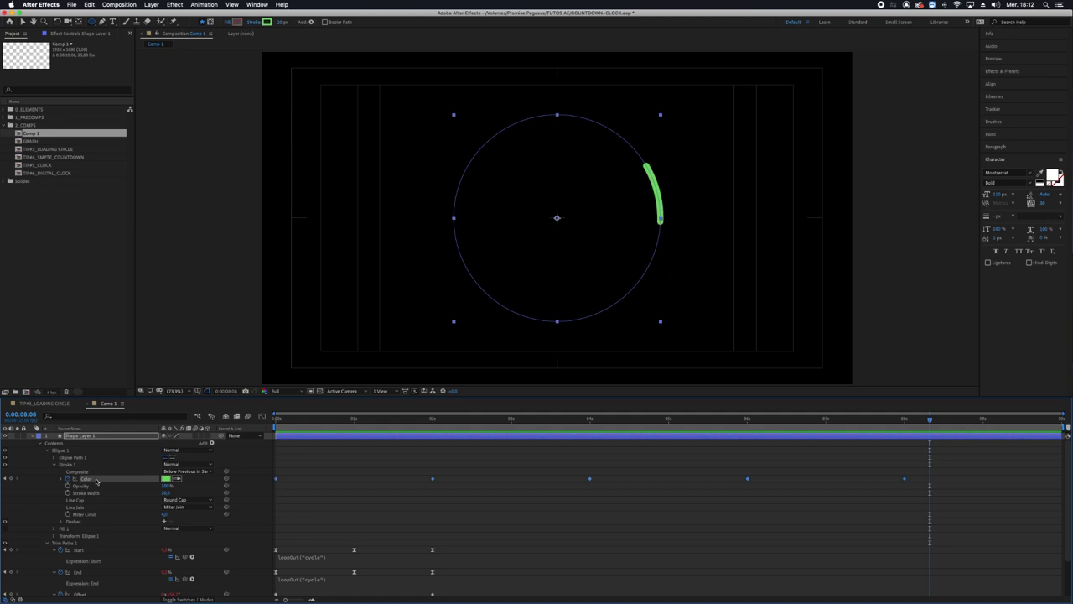
right_click(276, 481)
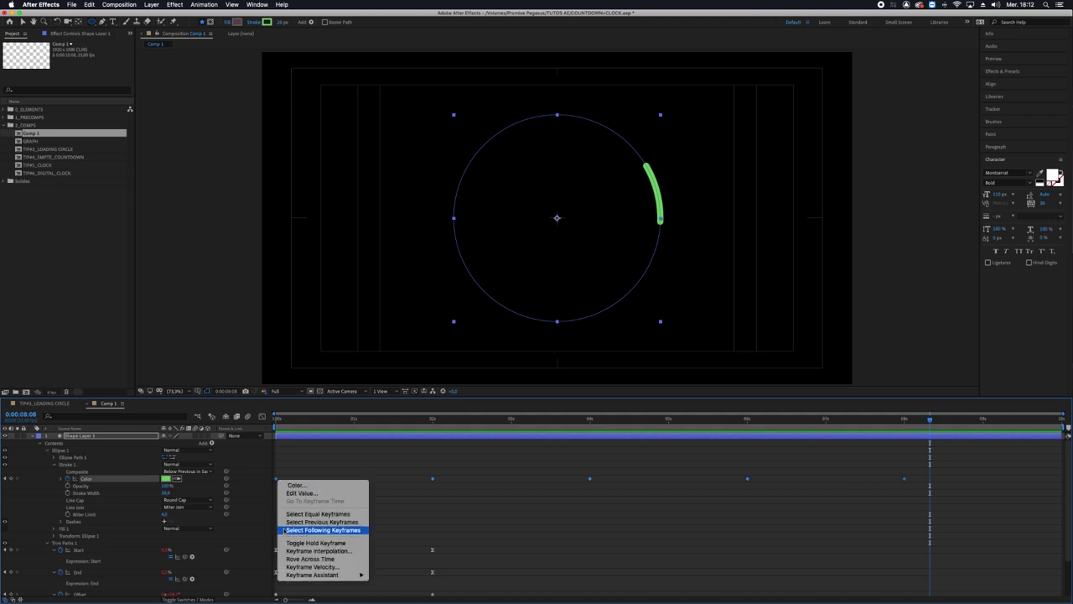
click(332, 543)
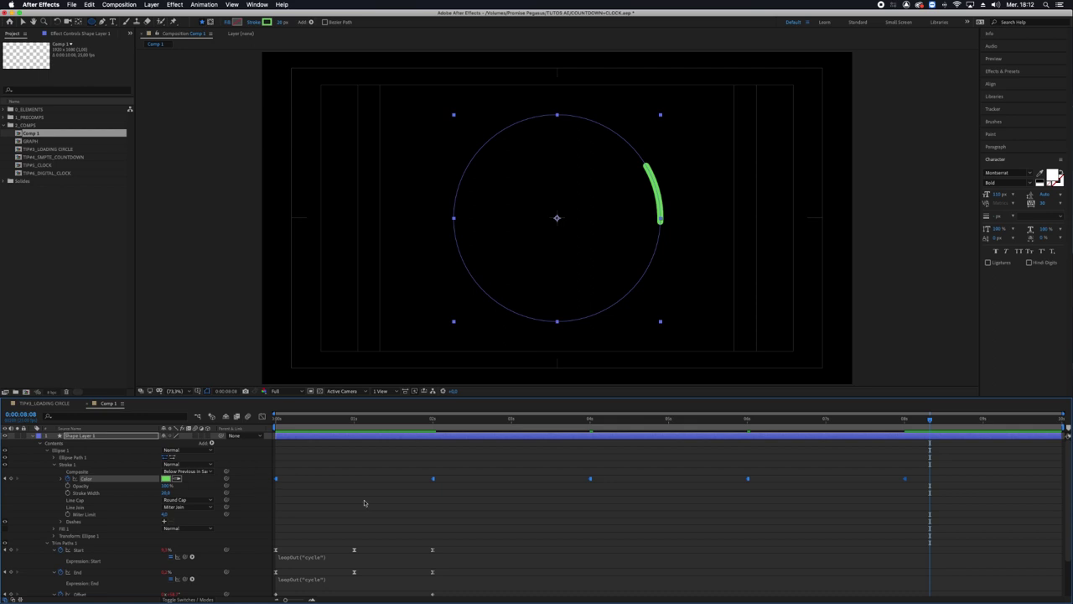
click(291, 479)
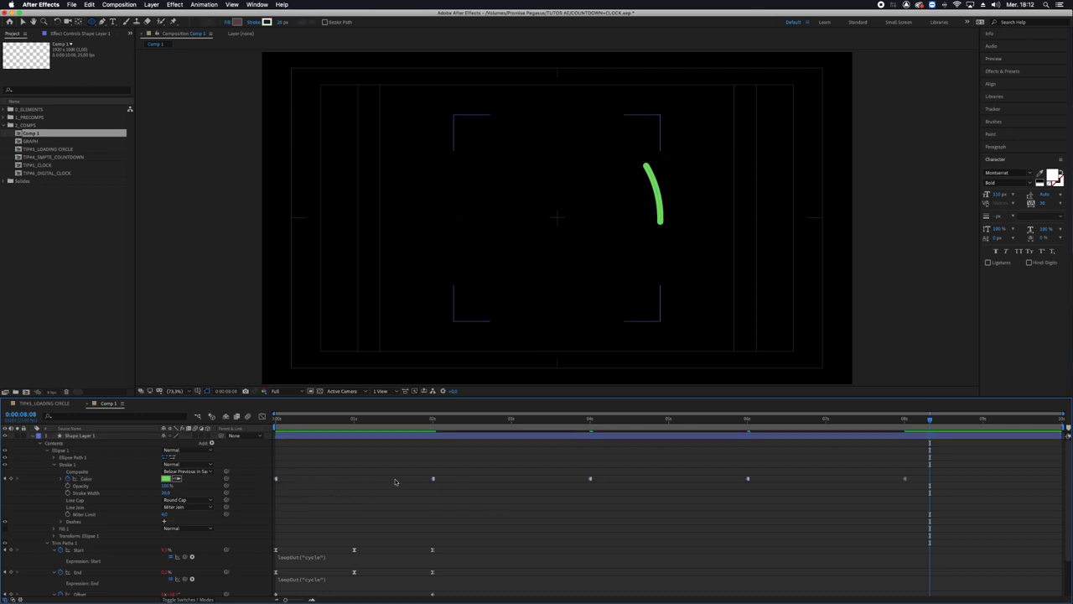
click(277, 479)
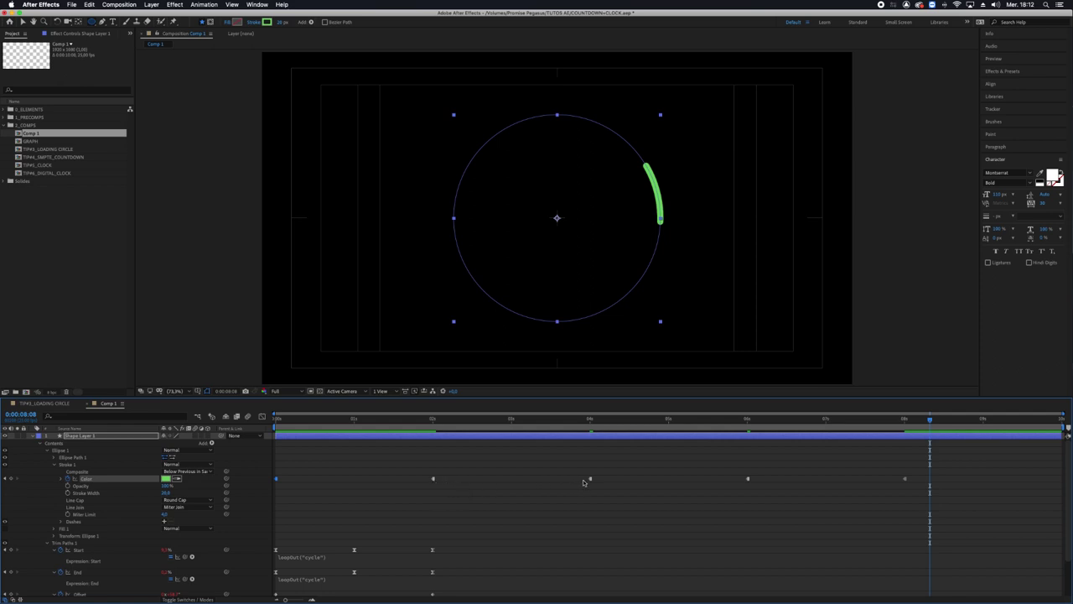
key(space)
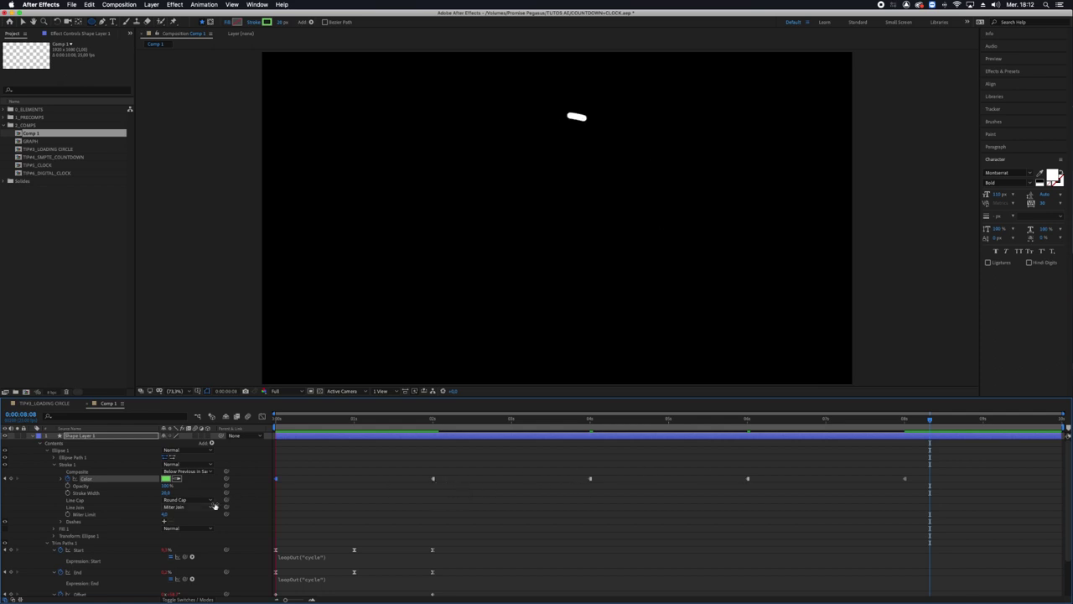